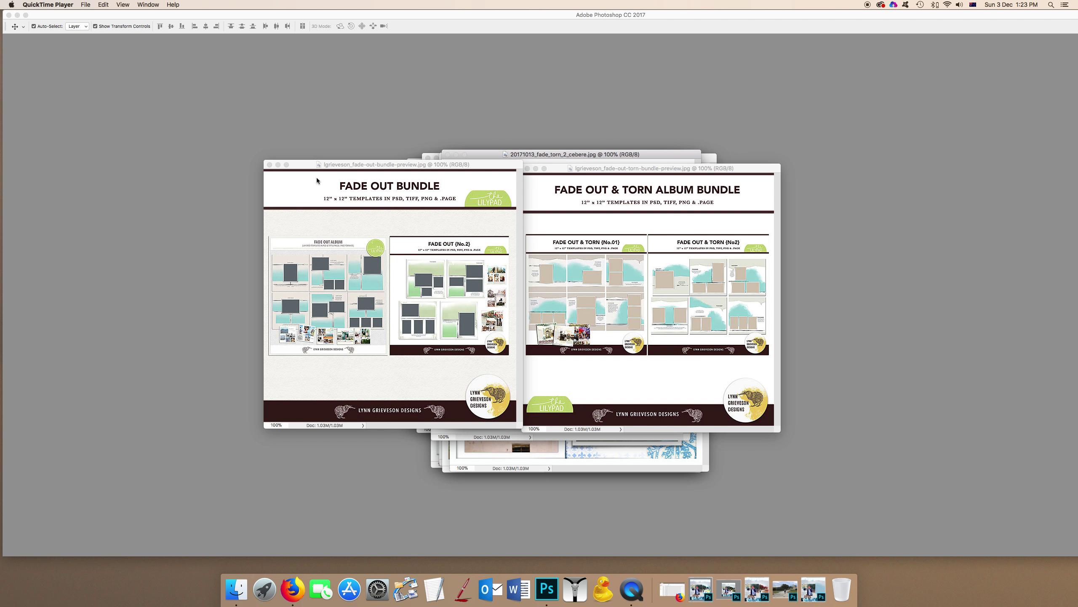
Close both bundle preview images, and show 20171013_fade_torn_2_cebere.jpg in a larger window before closing it
{"action": "left_click", "coordinate": [270, 164]}
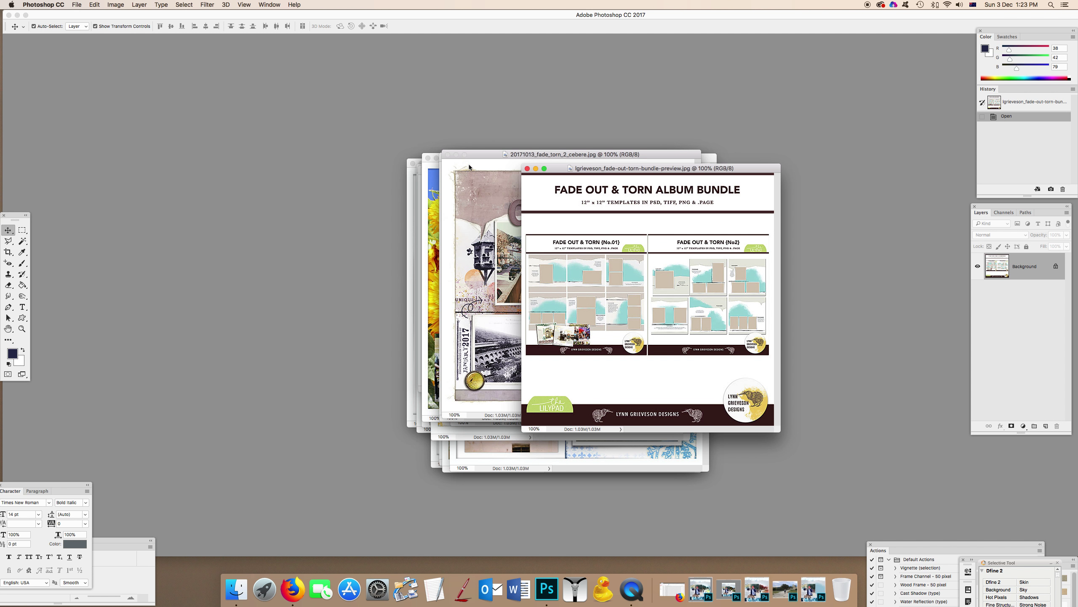
{"action": "left_click", "coordinate": [527, 168]}
{"action": "left_click_drag", "start_coordinate": [488, 157], "coordinate": [467, 155]}
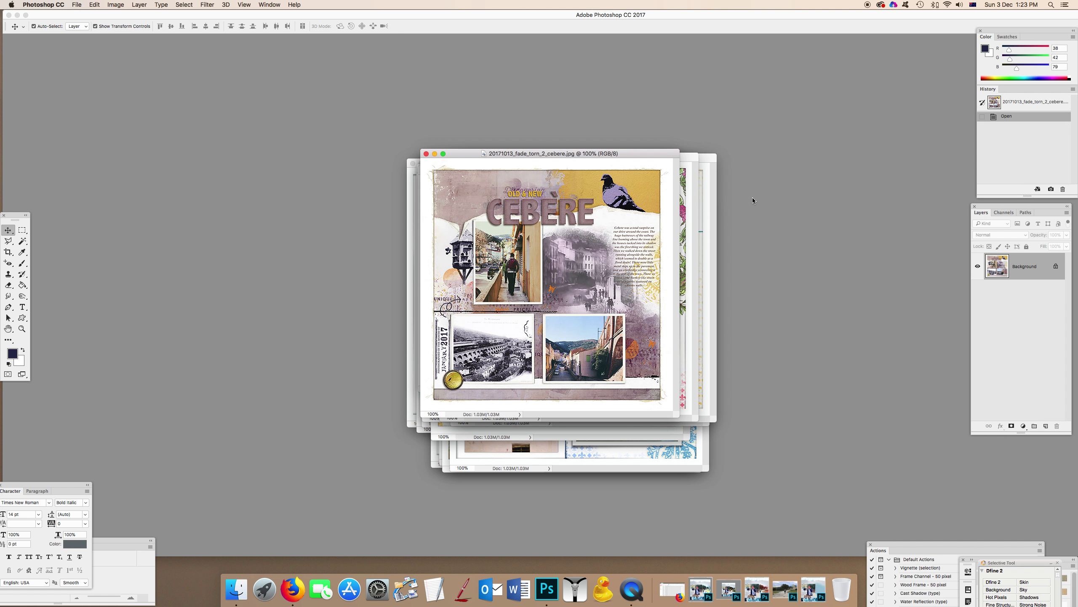
{"action": "left_click", "coordinate": [442, 154]}
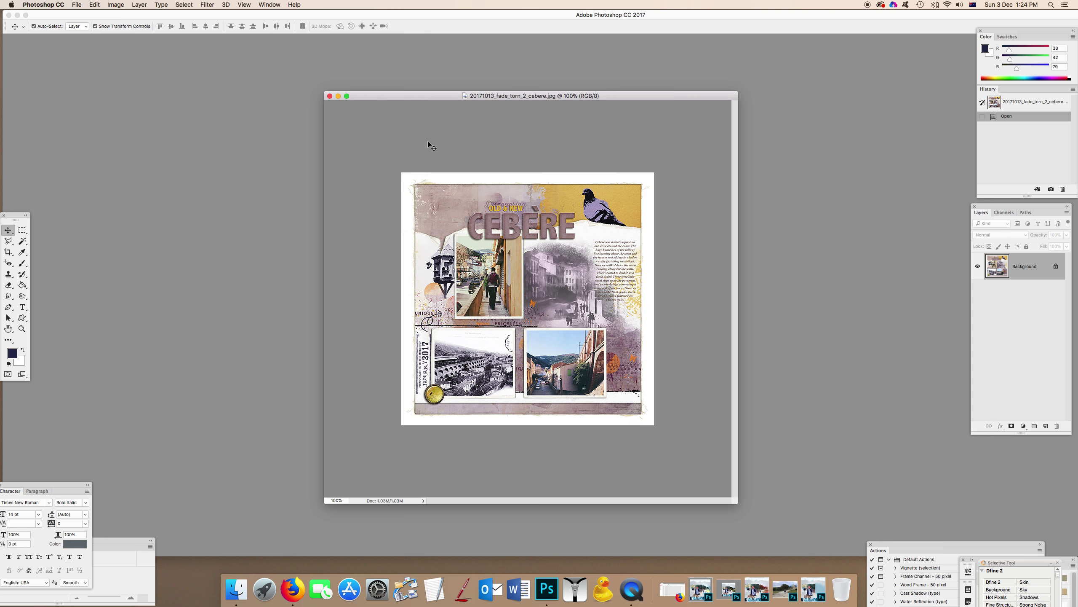
{"action": "left_click", "coordinate": [330, 97]}
Show botanic-1.jpg in an enlarged window and botanic-2.jpg clear of the stack, closing each one after viewing
{"action": "left_click_drag", "start_coordinate": [651, 158], "coordinate": [609, 132]}
{"action": "left_click_drag", "start_coordinate": [654, 396], "coordinate": [746, 471]}
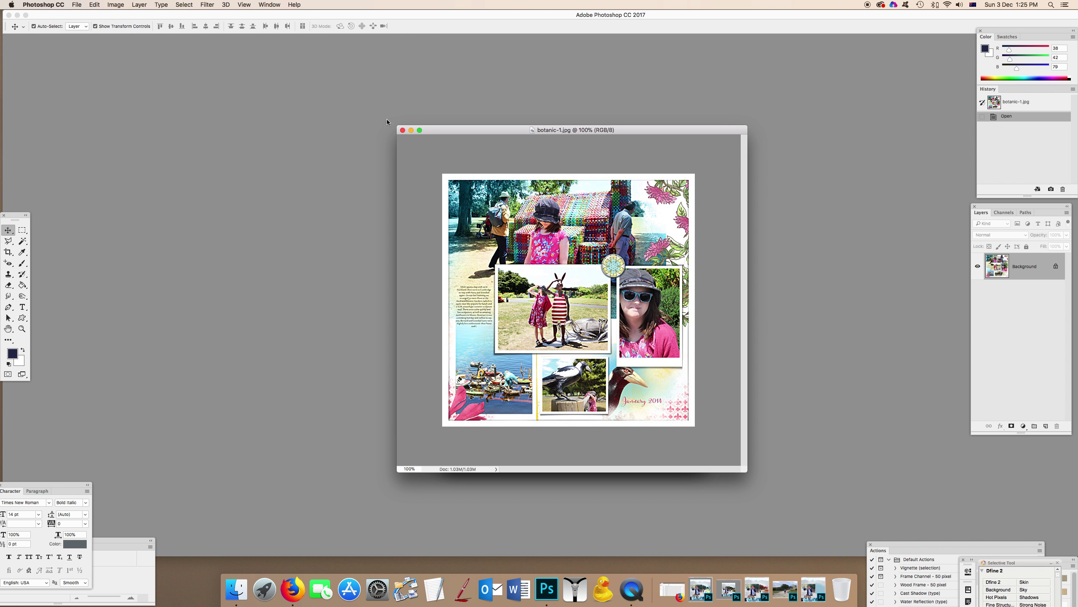
{"action": "left_click", "coordinate": [403, 131]}
{"action": "left_click_drag", "start_coordinate": [485, 156], "coordinate": [457, 113]}
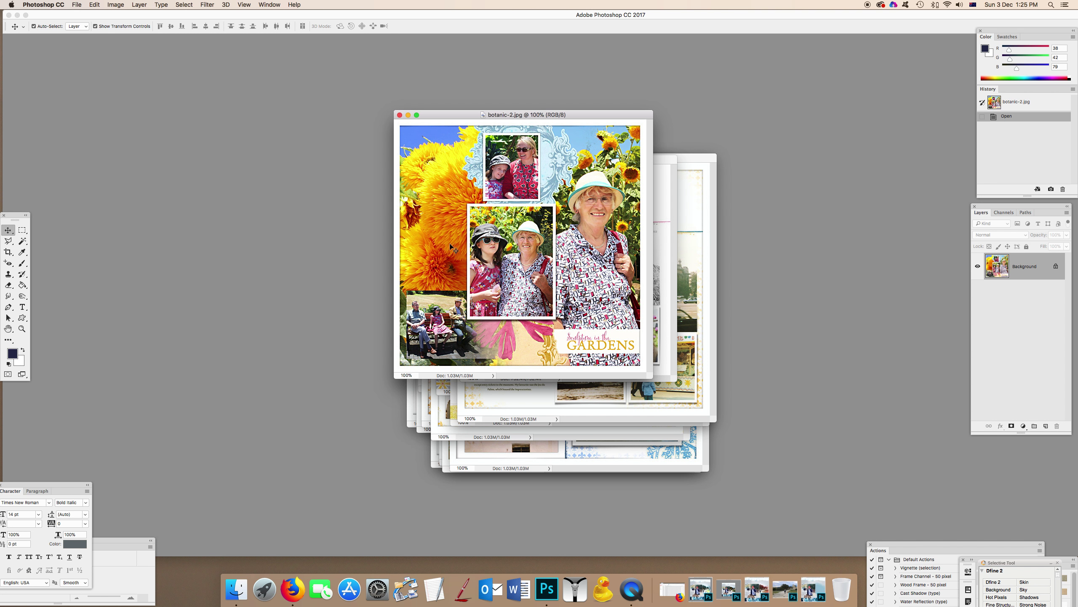
{"action": "left_click", "coordinate": [400, 115]}
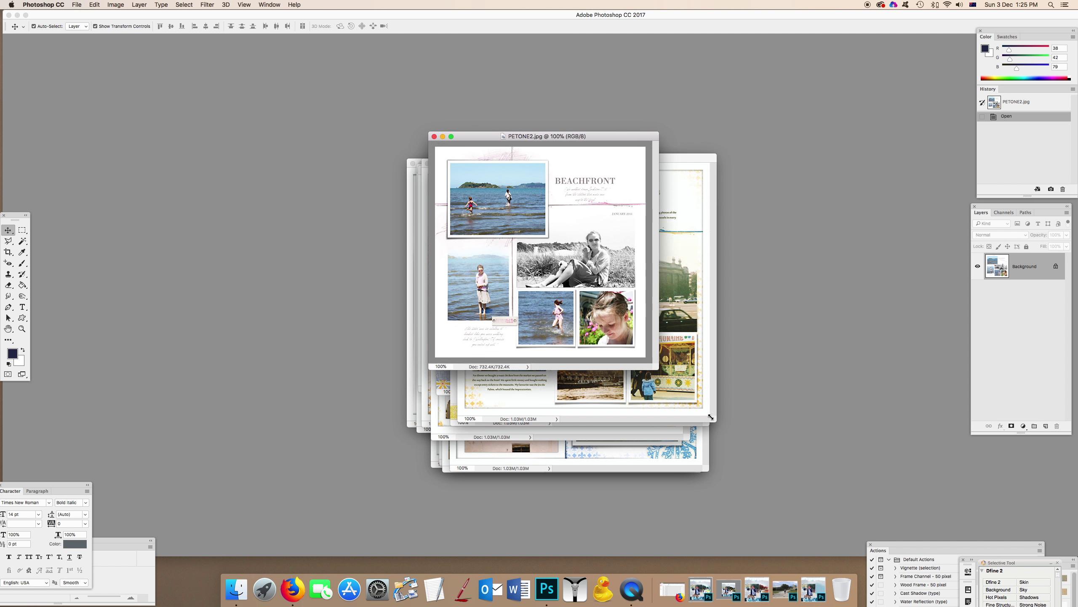
Enlarge the windows of PETONE2.jpg and paris3.jpg to view each layout on its own, closing each after viewing
{"action": "left_click_drag", "start_coordinate": [648, 360], "coordinate": [734, 482]}
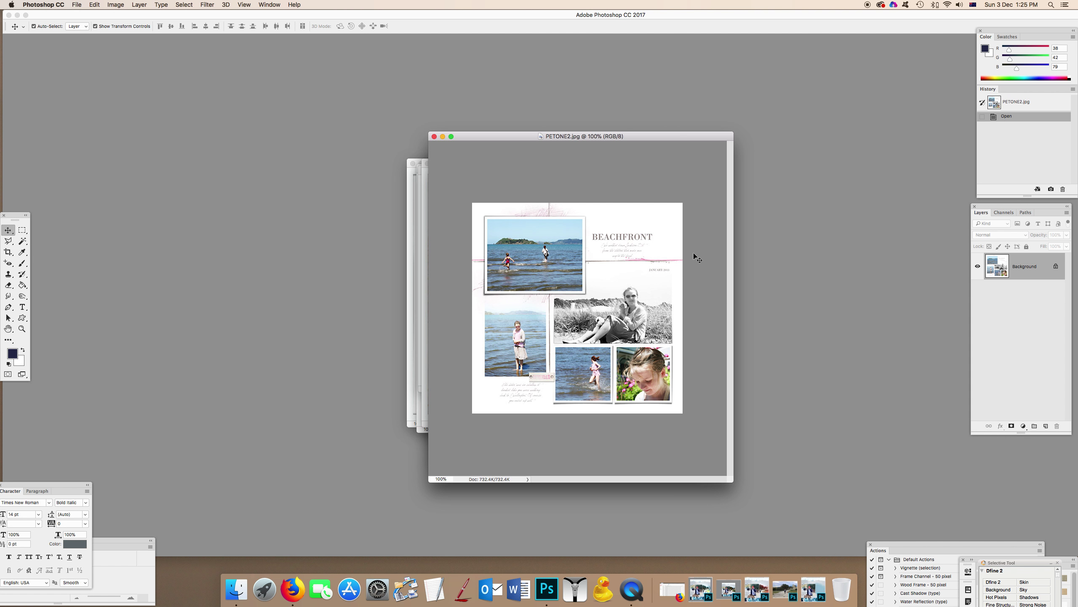
{"action": "left_click", "coordinate": [434, 137]}
{"action": "left_click_drag", "start_coordinate": [537, 160], "coordinate": [509, 158]}
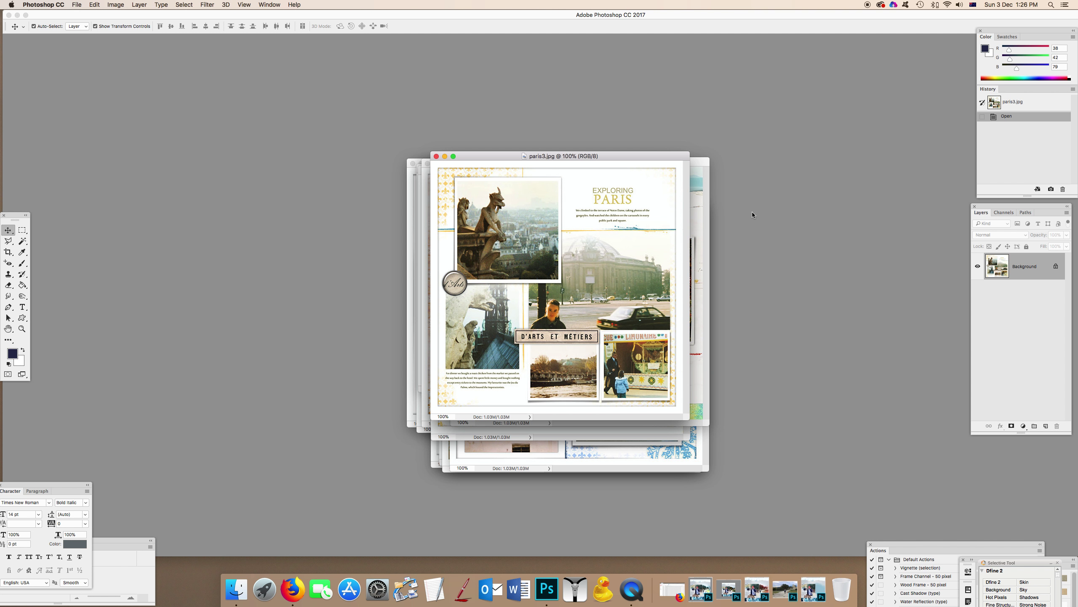
{"action": "left_click_drag", "start_coordinate": [690, 152], "coordinate": [727, 113]}
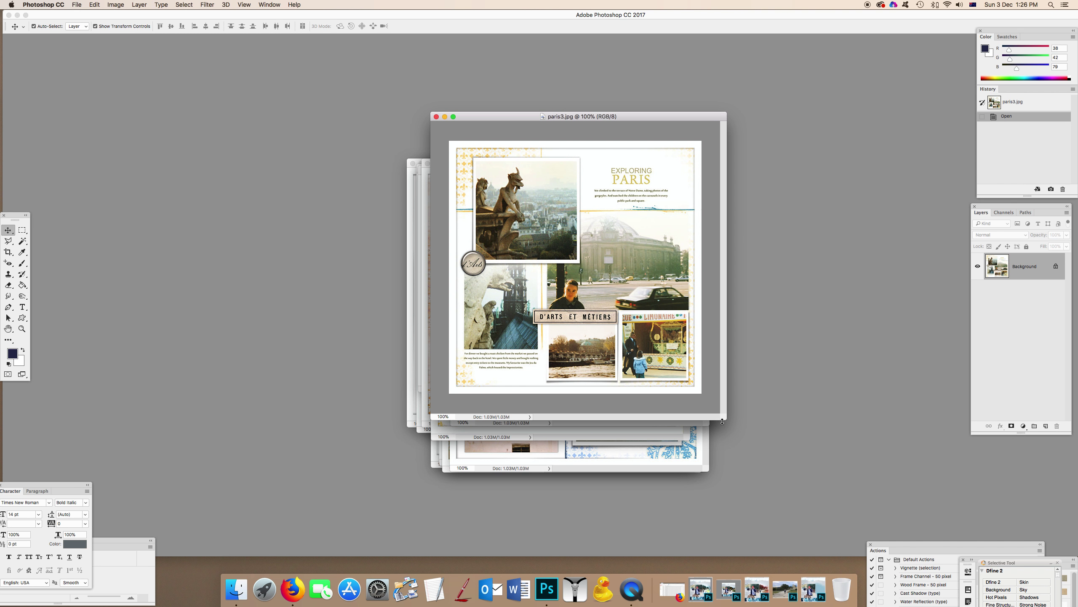
{"action": "left_click_drag", "start_coordinate": [725, 417], "coordinate": [780, 502]}
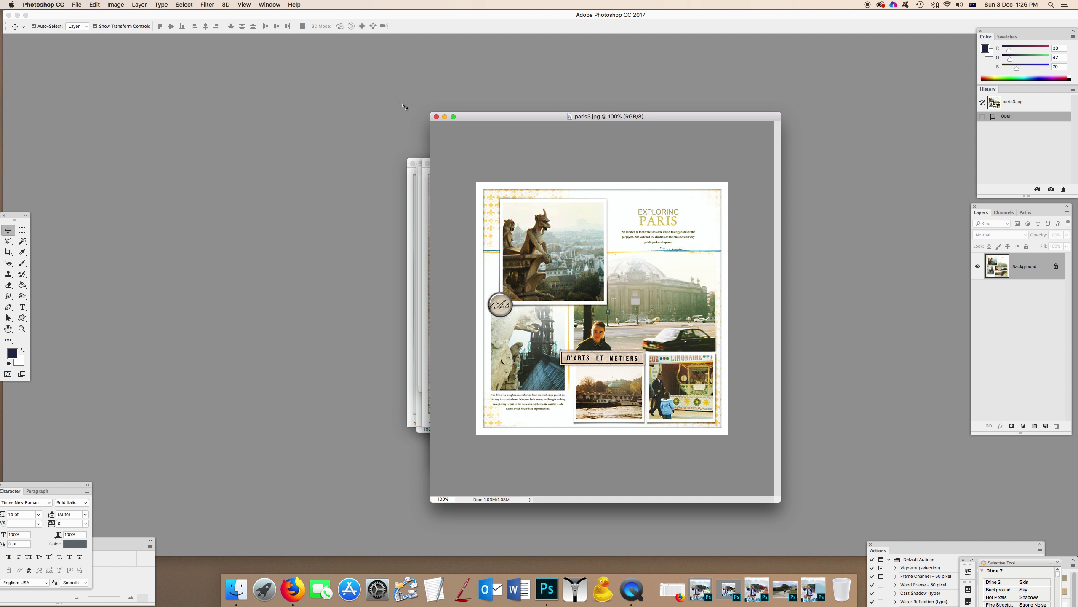
{"action": "left_click_drag", "start_coordinate": [405, 107], "coordinate": [345, 94]}
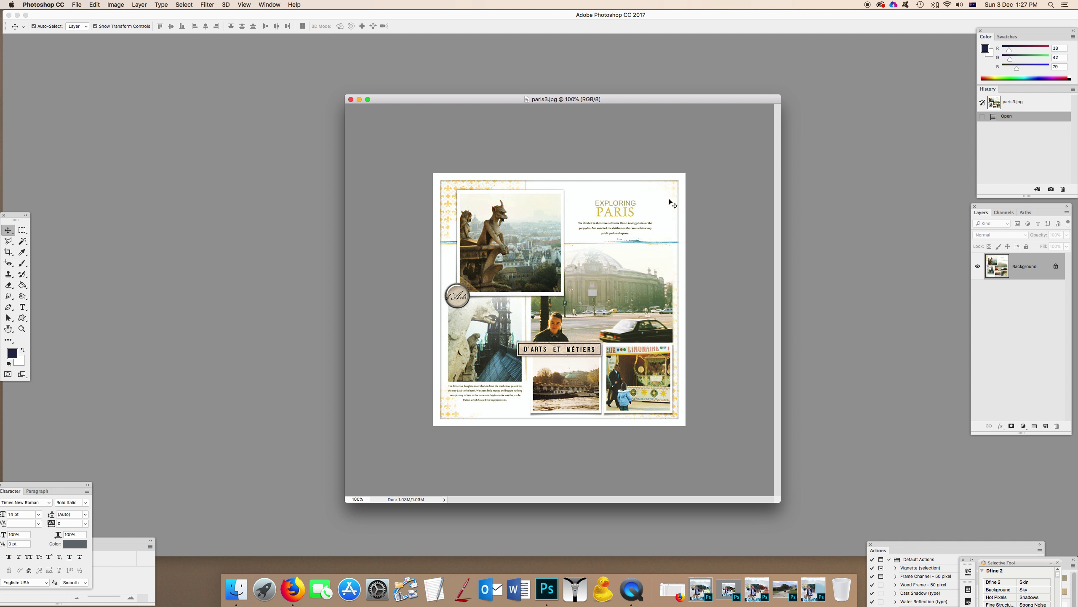
{"action": "left_click", "coordinate": [351, 100]}
View 20171013_fade_torn_2_greece.jpg in an enlarged window, and close it along with brookgreen1.jpg and paris4.jpg
{"action": "left_click_drag", "start_coordinate": [494, 162], "coordinate": [476, 149]}
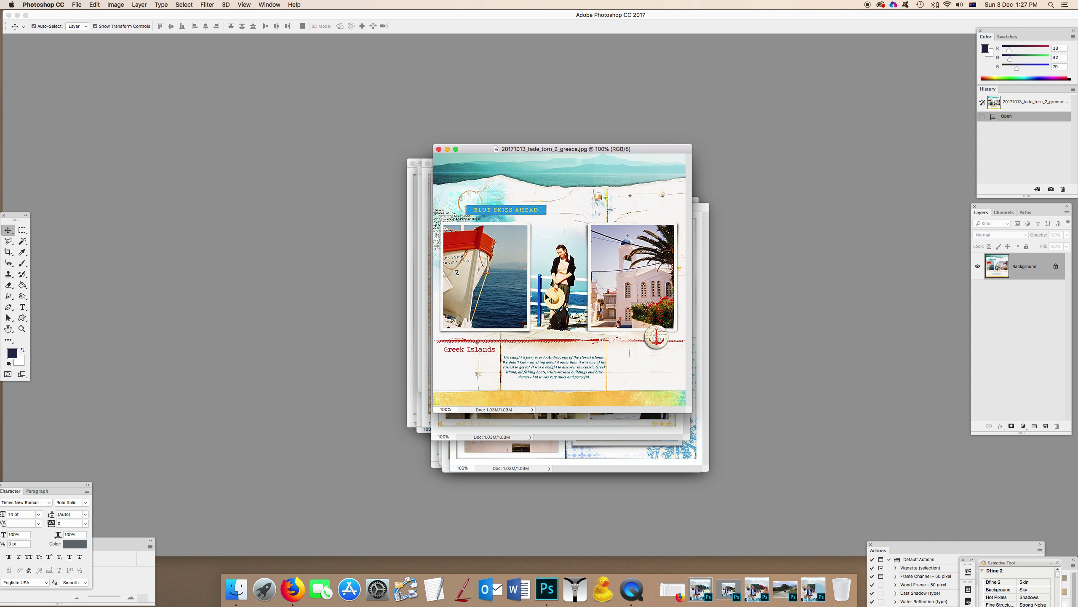
{"action": "left_click_drag", "start_coordinate": [691, 412], "coordinate": [765, 466]}
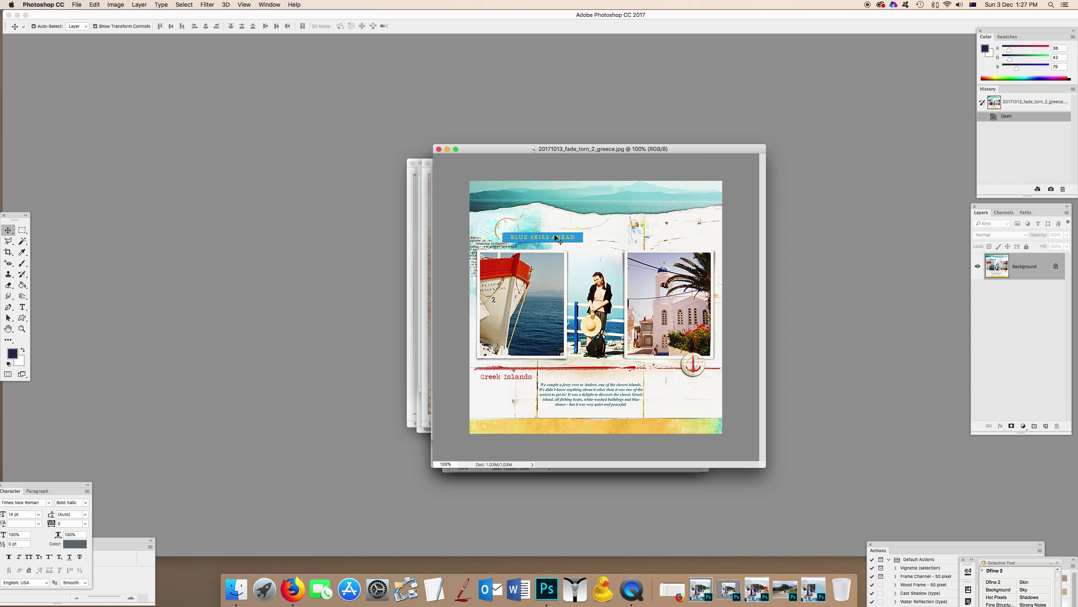
{"action": "left_click", "coordinate": [438, 149]}
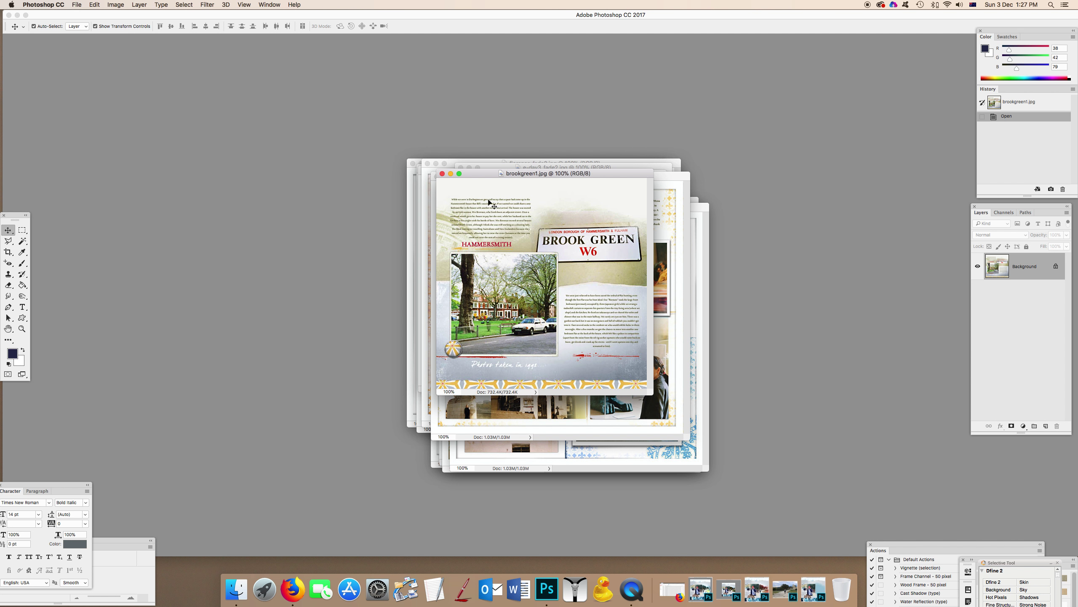
{"action": "left_click", "coordinate": [442, 174]}
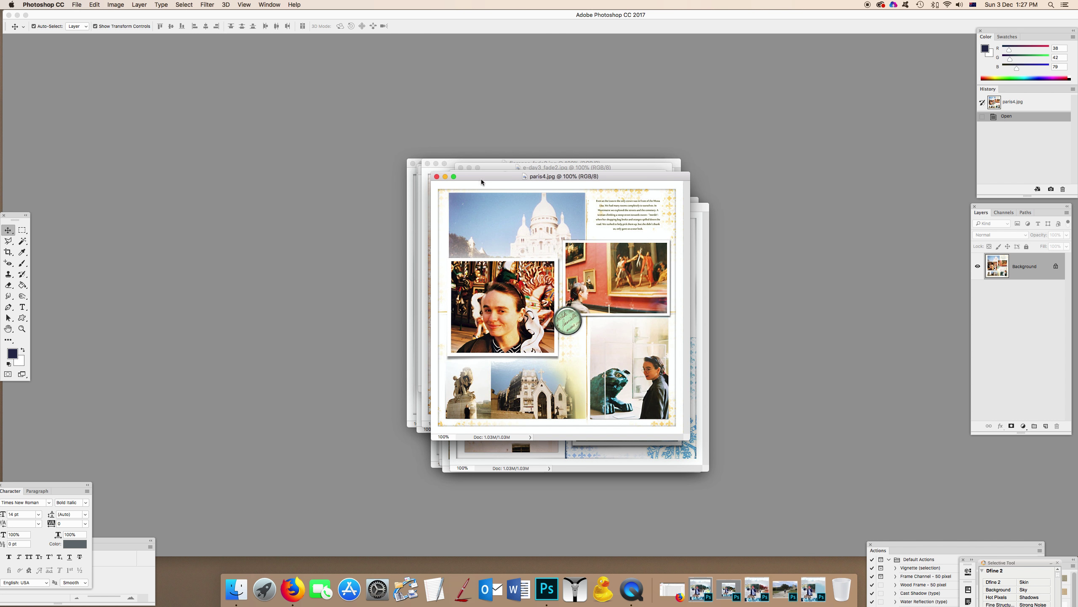
{"action": "left_click", "coordinate": [437, 176]}
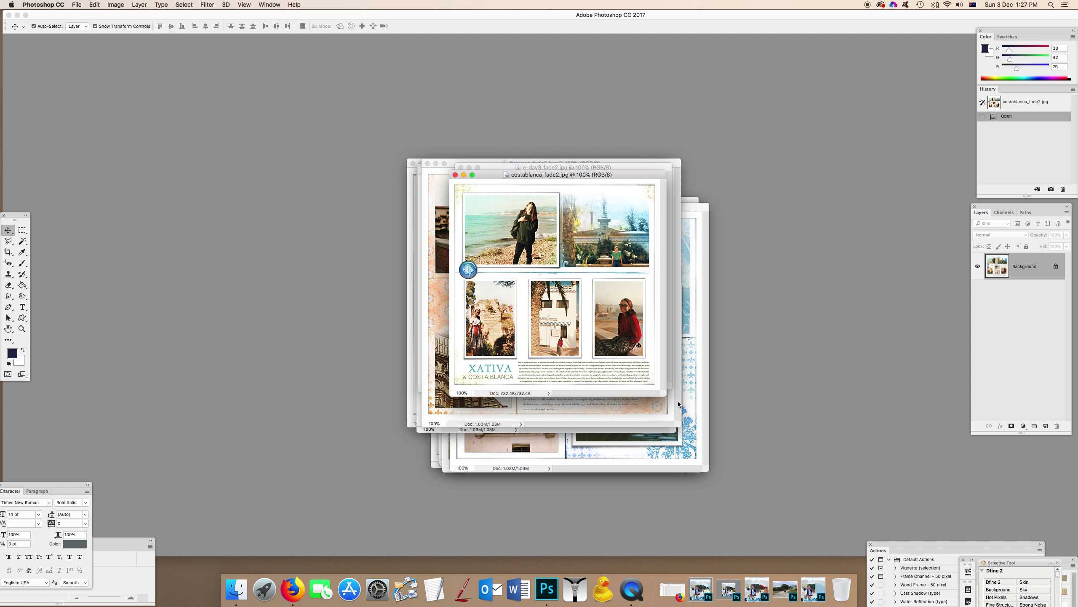
Enlarge the costablanca_fade2.jpg window until it covers the other layouts, and close it after viewing
{"action": "left_click_drag", "start_coordinate": [666, 395], "coordinate": [794, 494]}
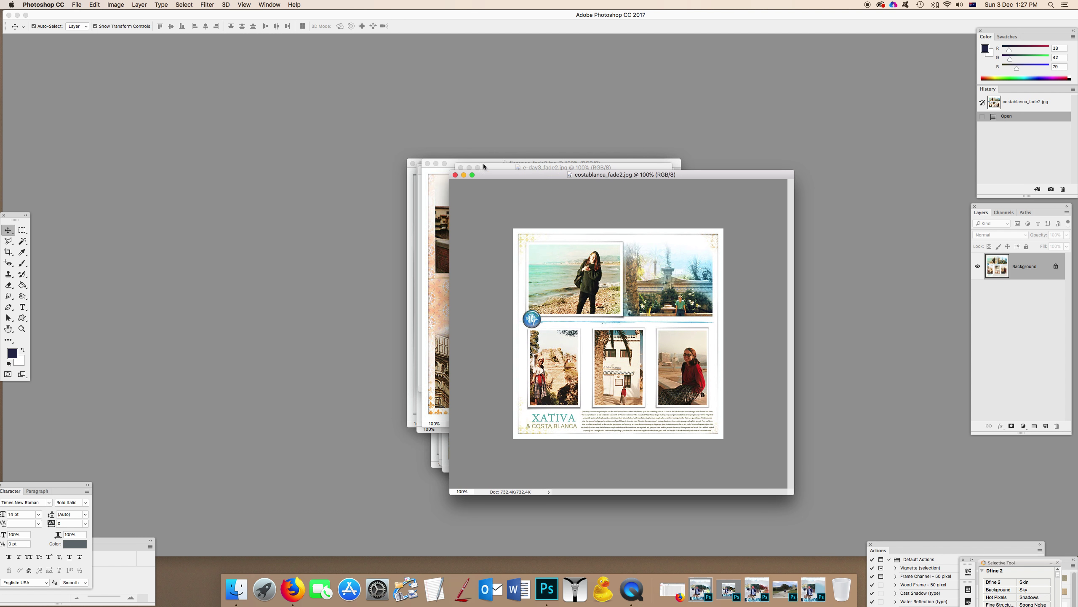
{"action": "left_click_drag", "start_coordinate": [447, 176], "coordinate": [294, 95]}
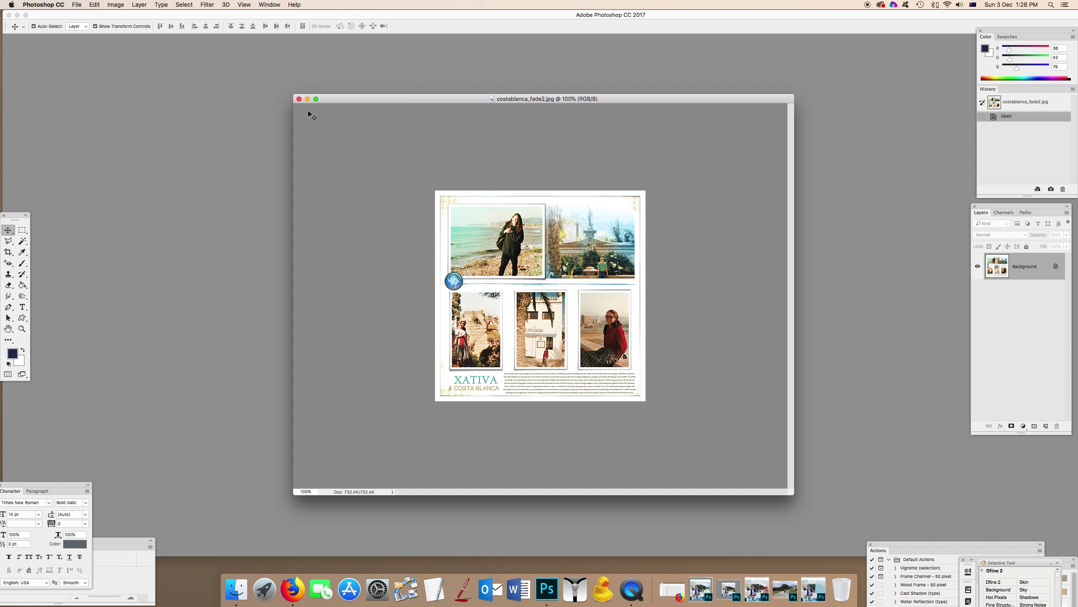
{"action": "left_click", "coordinate": [299, 100]}
View e-day3_fade2.jpg in a moved and enlarged window, and close it along with florence_fade2.jpg and east-berlin_fade2.jpg
{"action": "left_click_drag", "start_coordinate": [496, 168], "coordinate": [442, 143]}
{"action": "left_click_drag", "start_coordinate": [614, 361], "coordinate": [713, 450]}
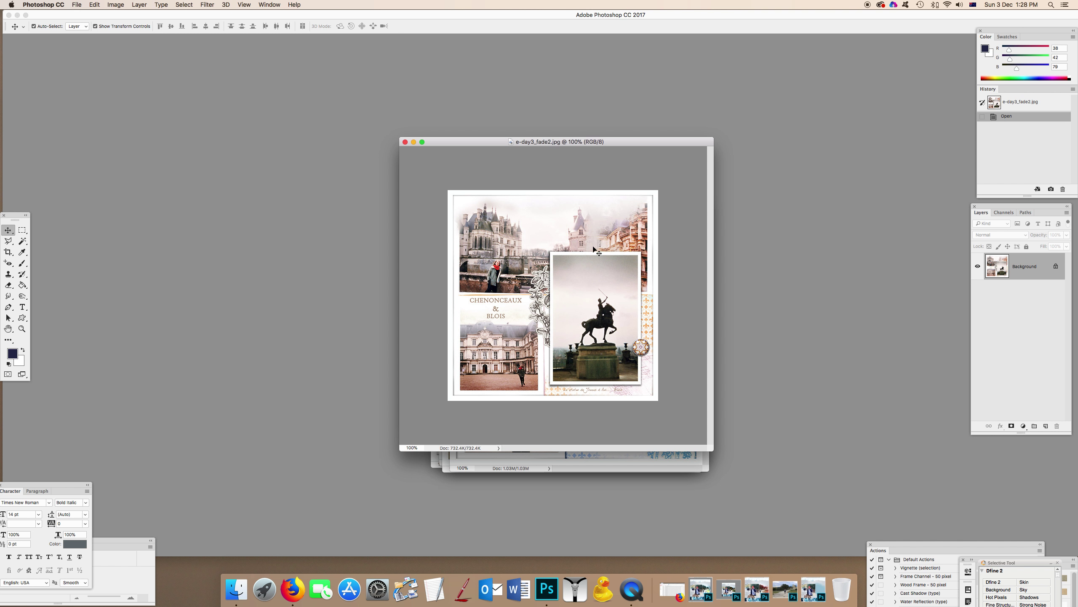
{"action": "left_click", "coordinate": [405, 142]}
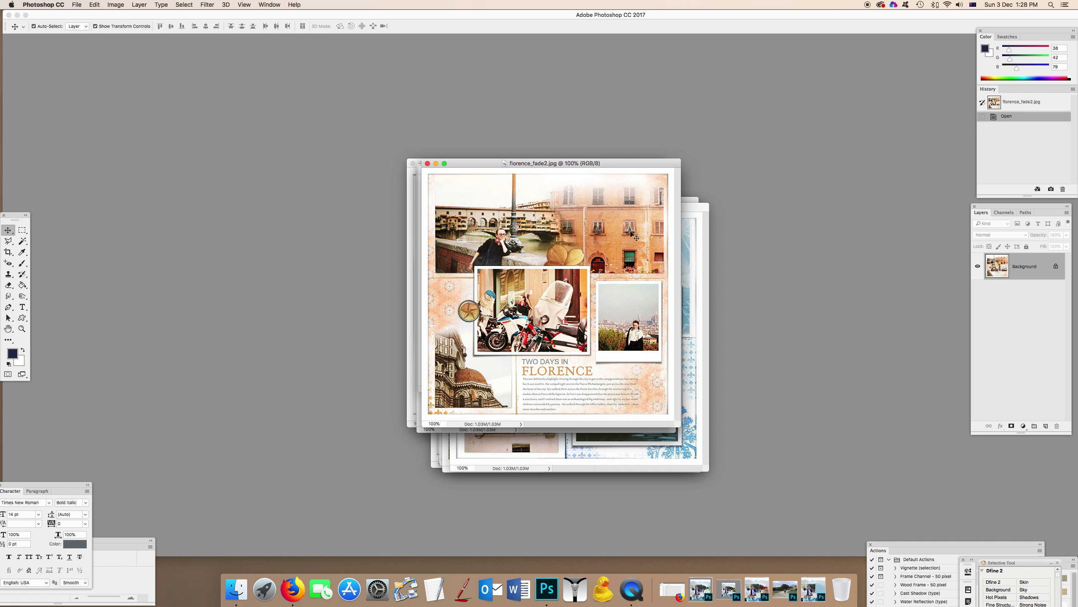
{"action": "left_click", "coordinate": [427, 164]}
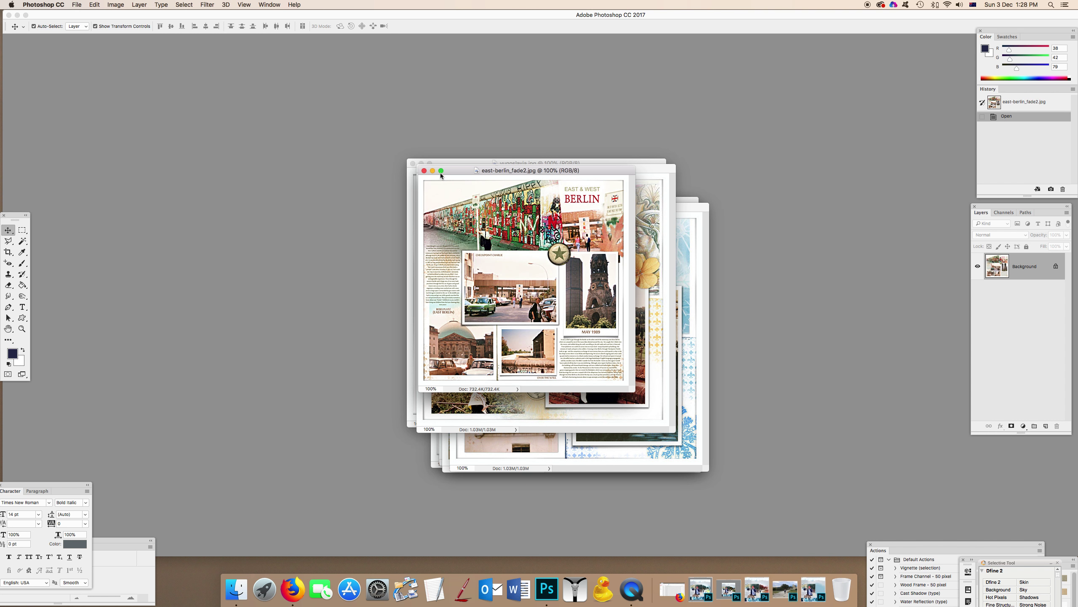
{"action": "left_click", "coordinate": [424, 170]}
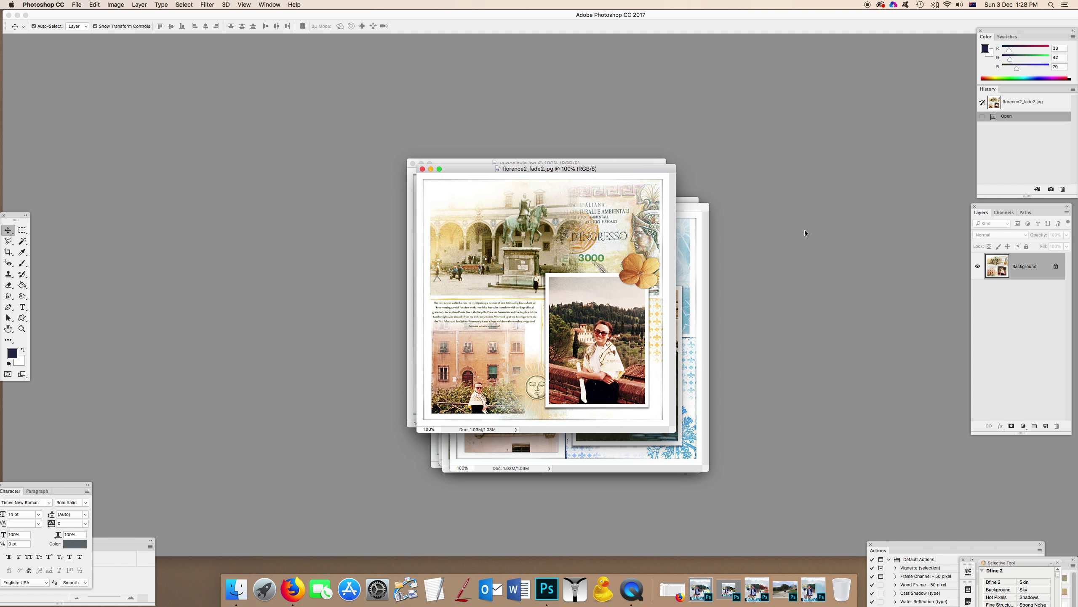
View florence2_fade2.jpg in a moved and enlarged window, and close it along with yugoslavia.jpg
{"action": "left_click_drag", "start_coordinate": [652, 171], "coordinate": [598, 132]}
{"action": "left_click_drag", "start_coordinate": [619, 390], "coordinate": [767, 491]}
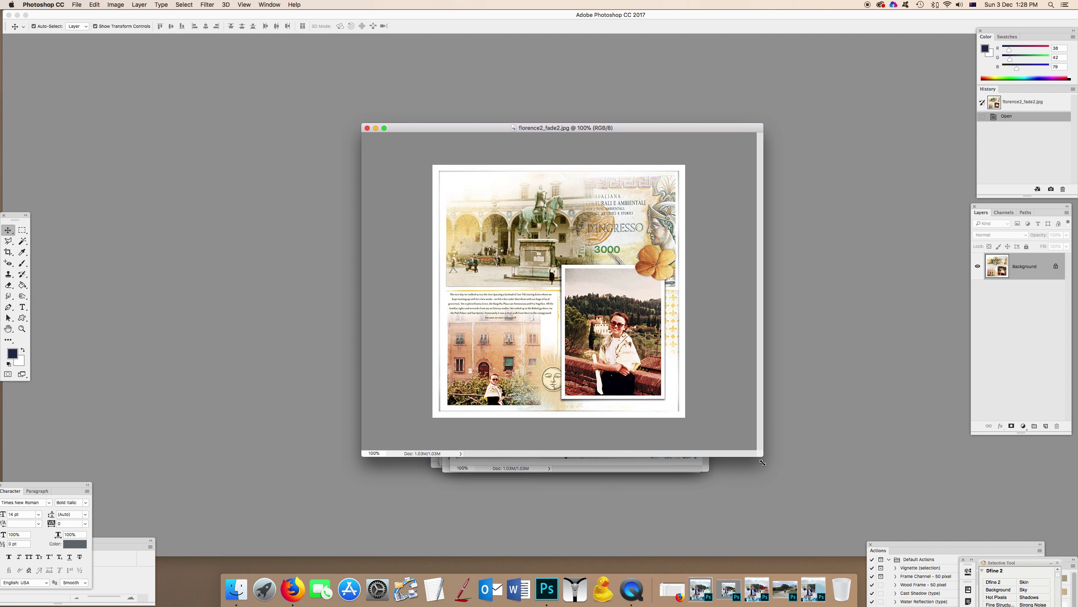
{"action": "left_click_drag", "start_coordinate": [712, 132], "coordinate": [690, 104]}
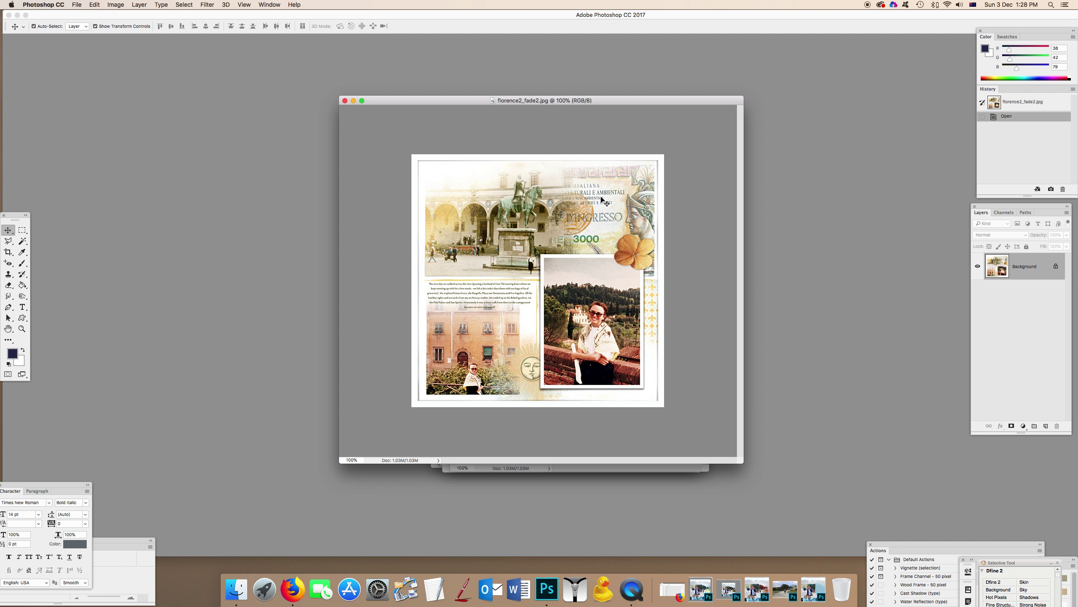
{"action": "left_click", "coordinate": [345, 101]}
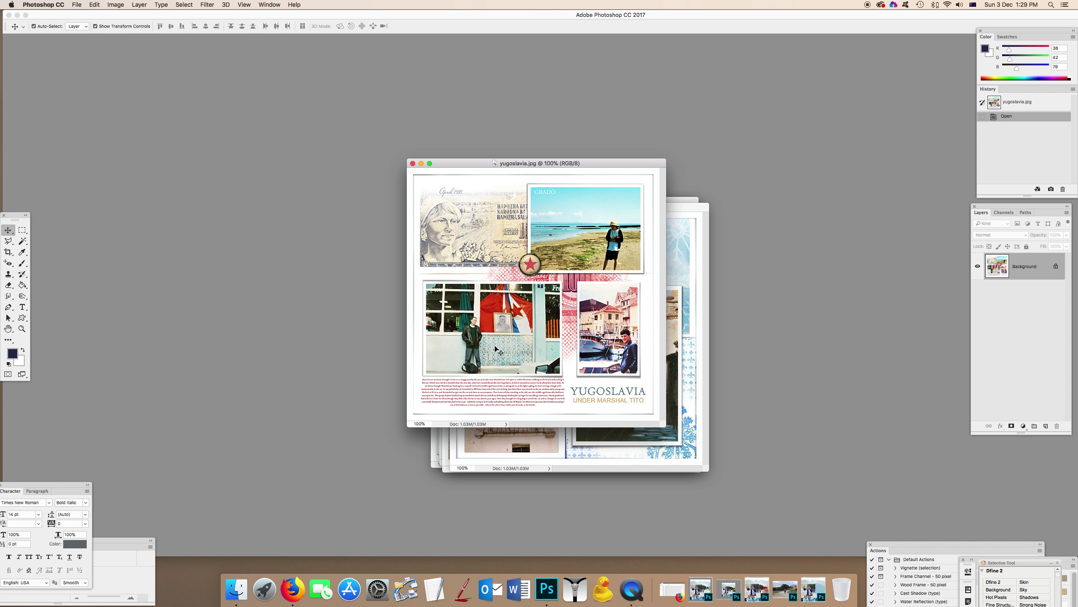
{"action": "left_click", "coordinate": [413, 164]}
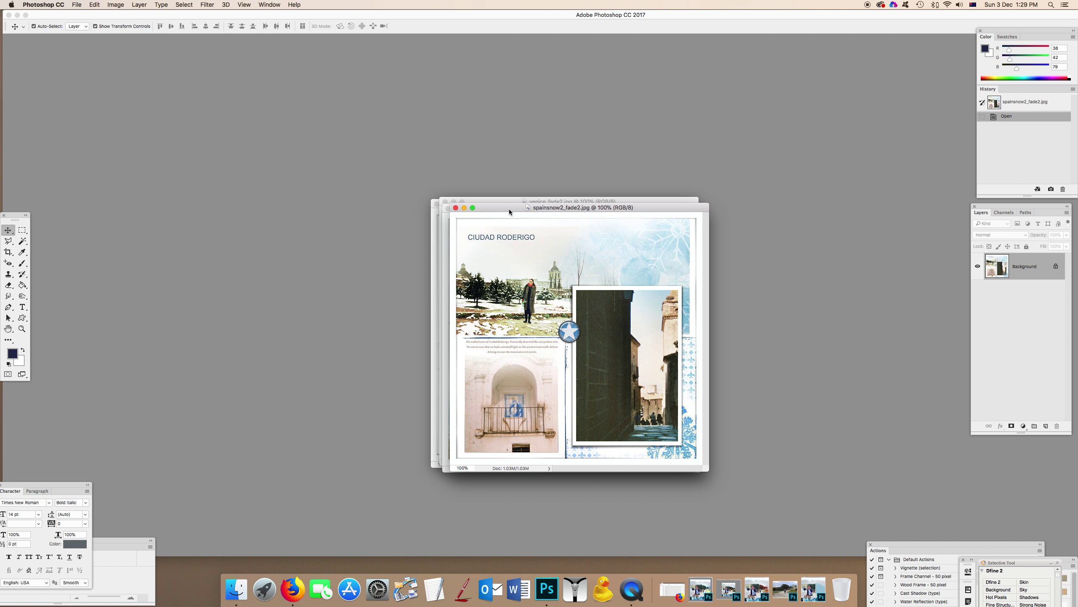
Arrange spainsnow2_fade2.jpg and spainsnow.jpg side by side for viewing, and close them along with venice_fade2.jpg and yugo.jpg
{"action": "left_click_drag", "start_coordinate": [509, 209], "coordinate": [455, 127]}
{"action": "left_click_drag", "start_coordinate": [597, 124], "coordinate": [536, 147]}
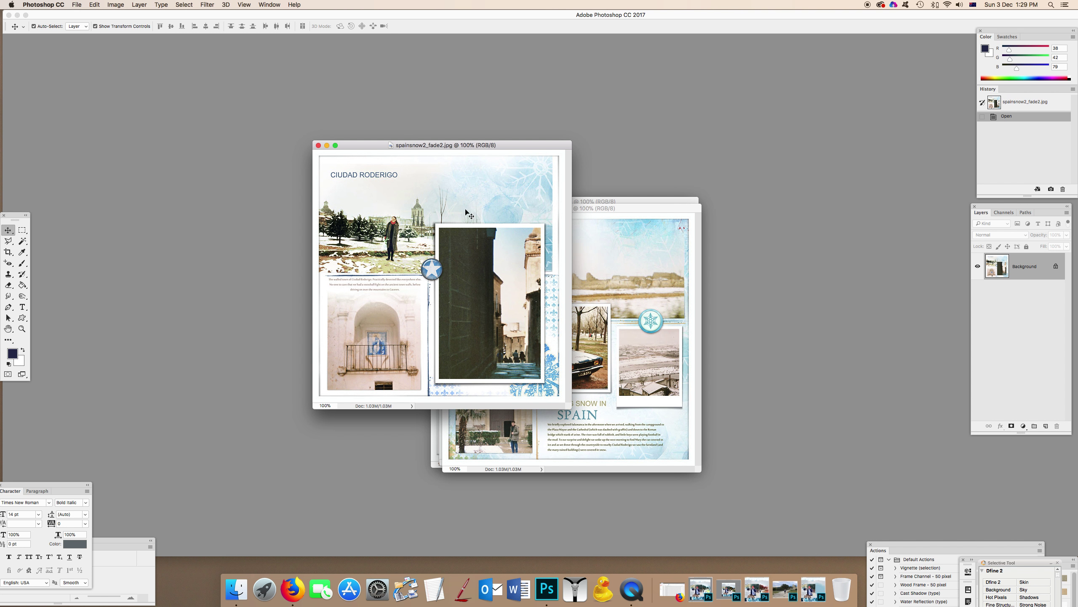
{"action": "left_click_drag", "start_coordinate": [641, 208], "coordinate": [692, 138]}
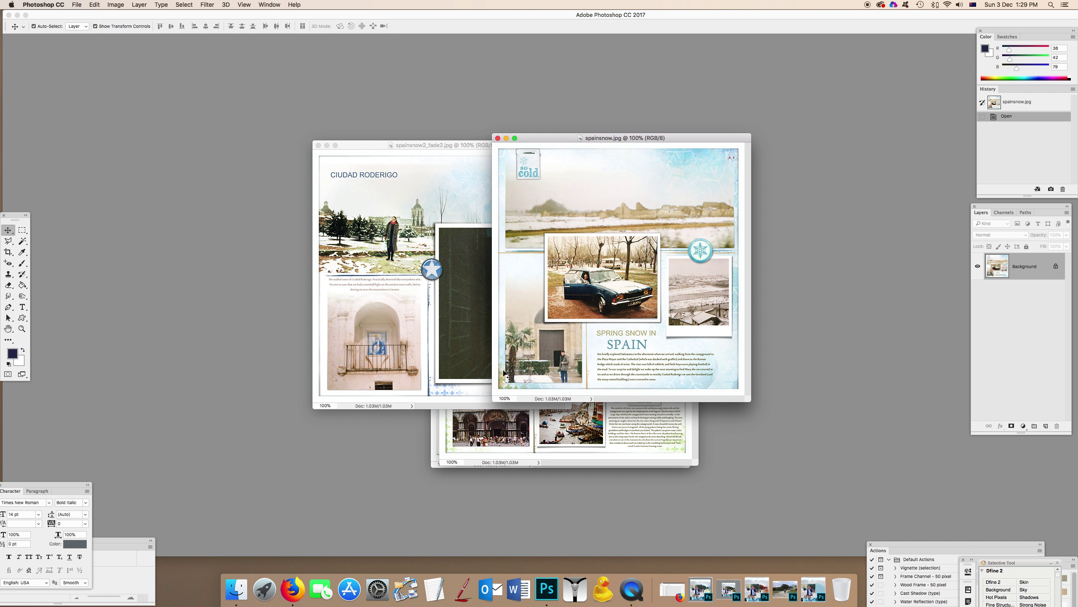
{"action": "left_click", "coordinate": [498, 138]}
{"action": "left_click", "coordinate": [318, 145]}
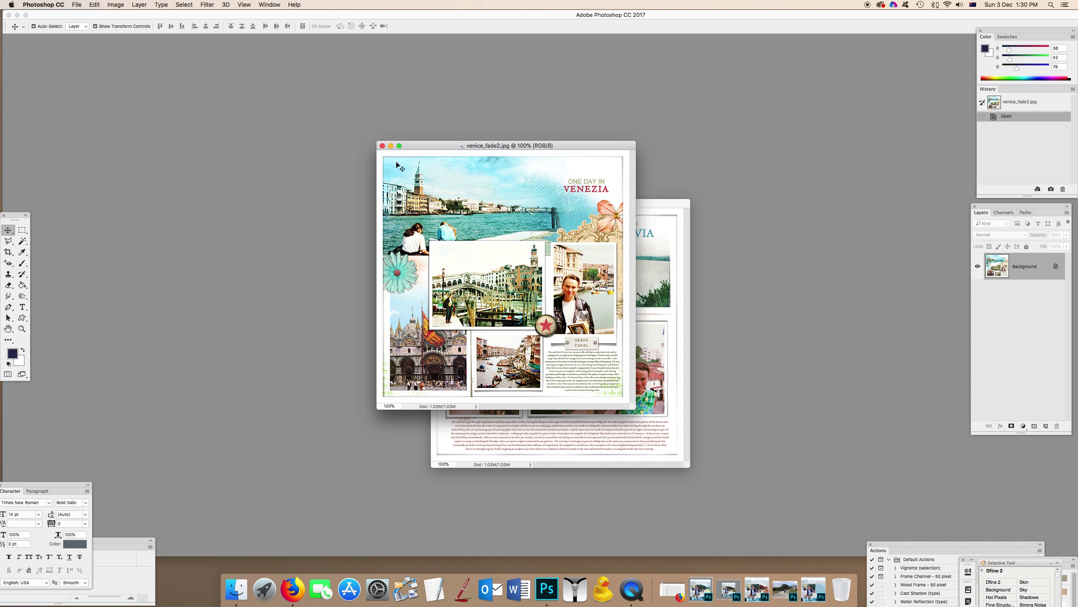
{"action": "left_click", "coordinate": [382, 146]}
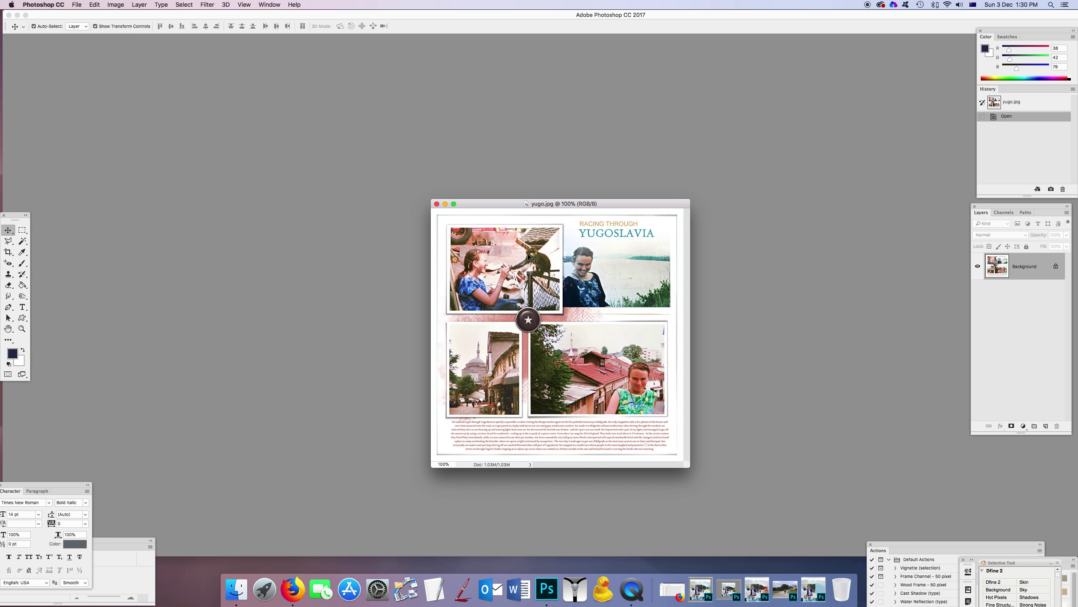
{"action": "left_click", "coordinate": [437, 204]}
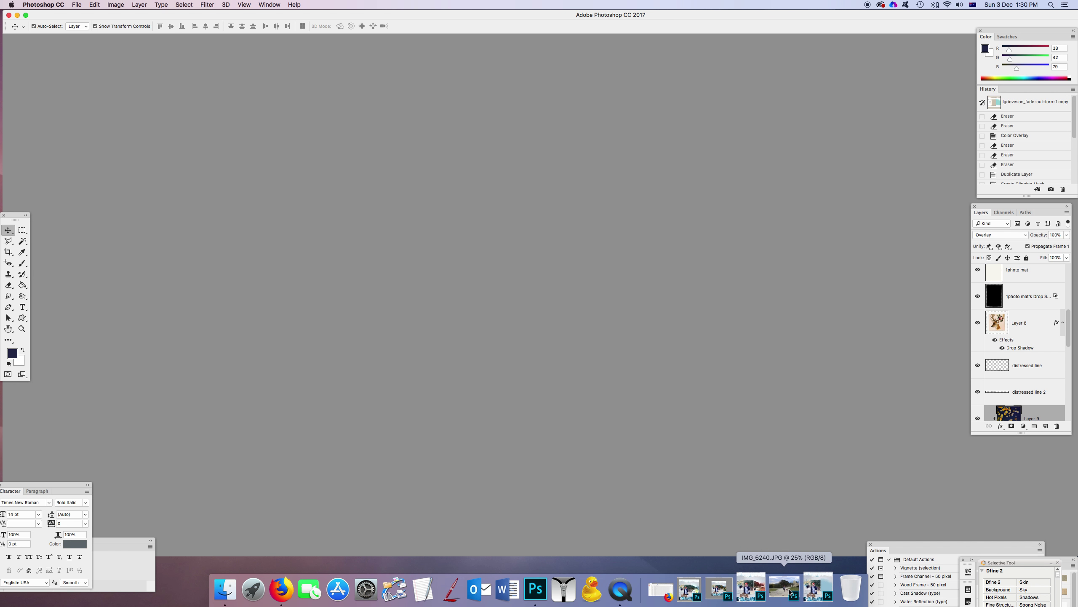
Restore the minimized lgrieveson_fade-out-torn-1 copy 4 document, enlarge its window, and show the bottom of its layer stack
{"action": "left_click", "coordinate": [810, 588]}
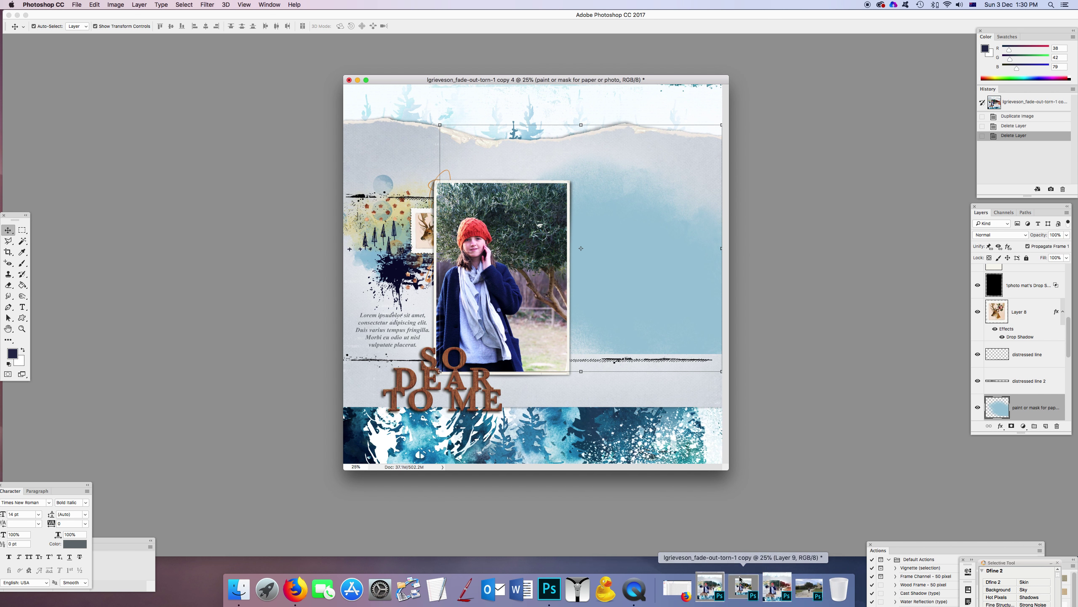
{"action": "left_click_drag", "start_coordinate": [662, 77], "coordinate": [549, 51]}
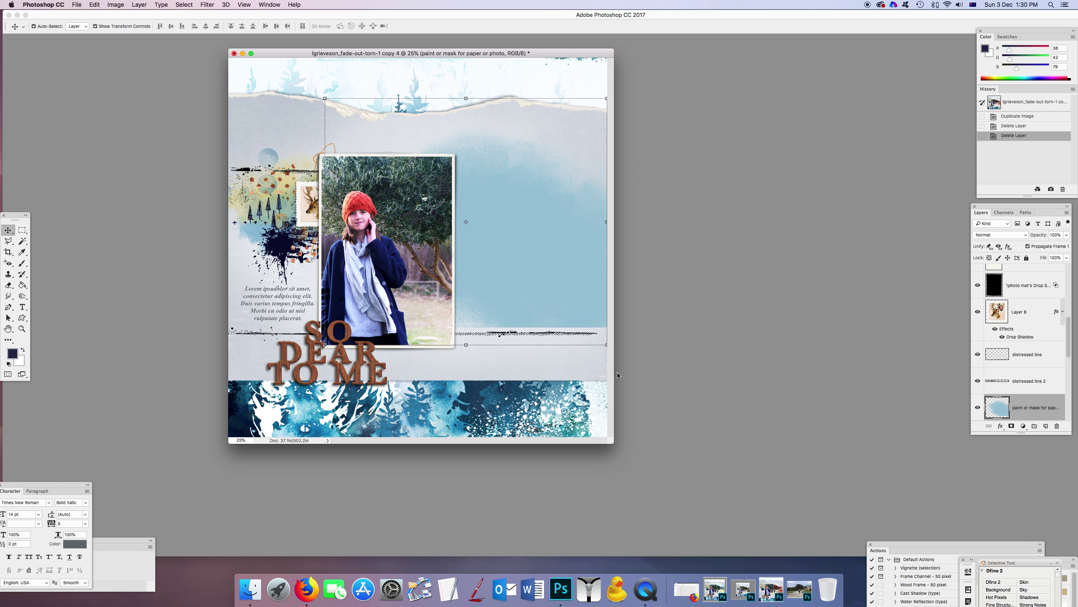
{"action": "left_click_drag", "start_coordinate": [615, 444], "coordinate": [853, 509]}
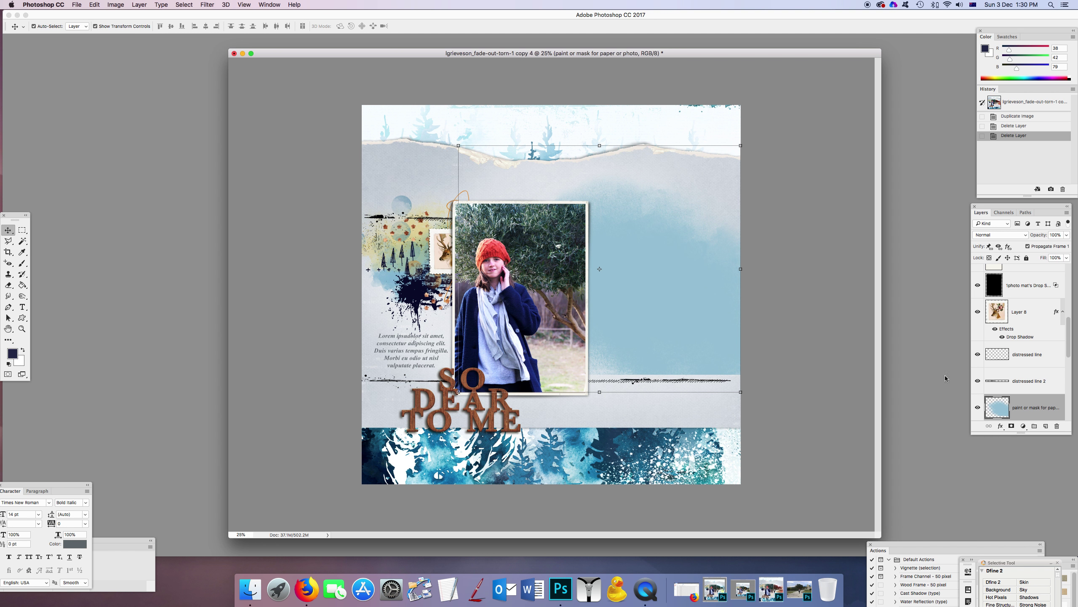
{"action": "scroll", "coordinate": [1005, 332], "scroll_direction": "down", "scroll_amount": 5}
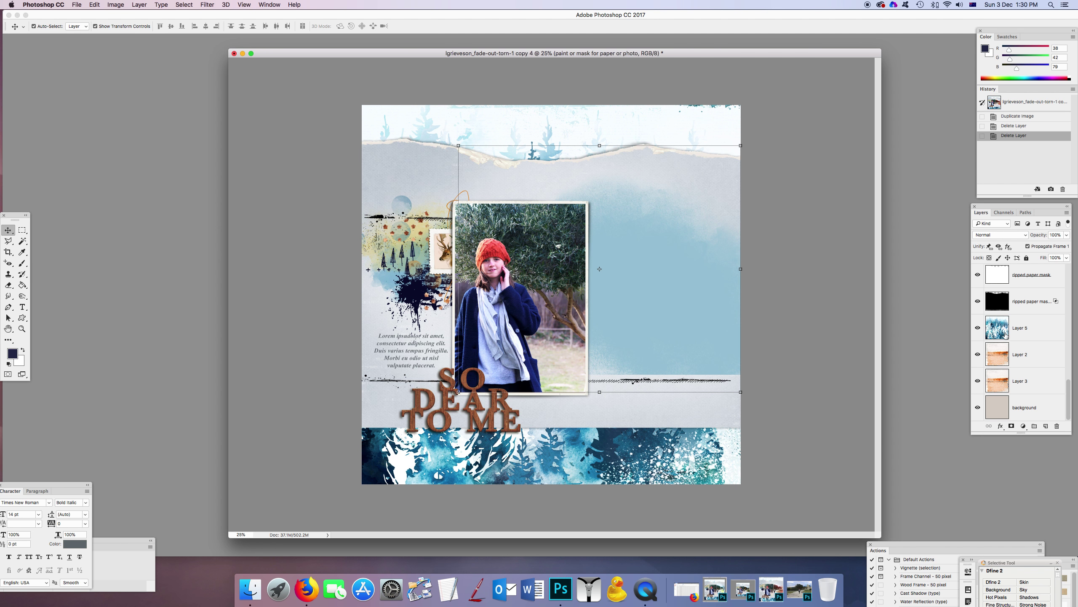
Delete Layer 2 and Layer 3, the two unused layers between Layer 5 and the background
{"action": "left_click", "coordinate": [1033, 356]}
{"action": "left_click", "coordinate": [1057, 426]}
{"action": "left_click", "coordinate": [1058, 426]}
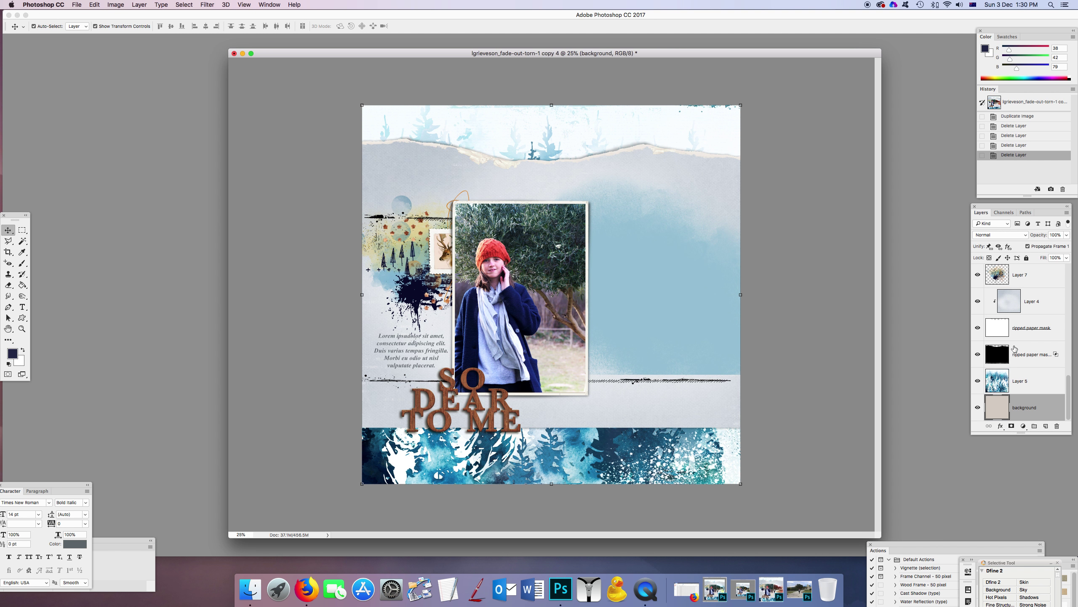
Hide and reshow Layer 5 and the clipped Layer 4 paper to check what each contributes to the page
{"action": "left_click", "coordinate": [977, 381]}
{"action": "left_click", "coordinate": [977, 381]}
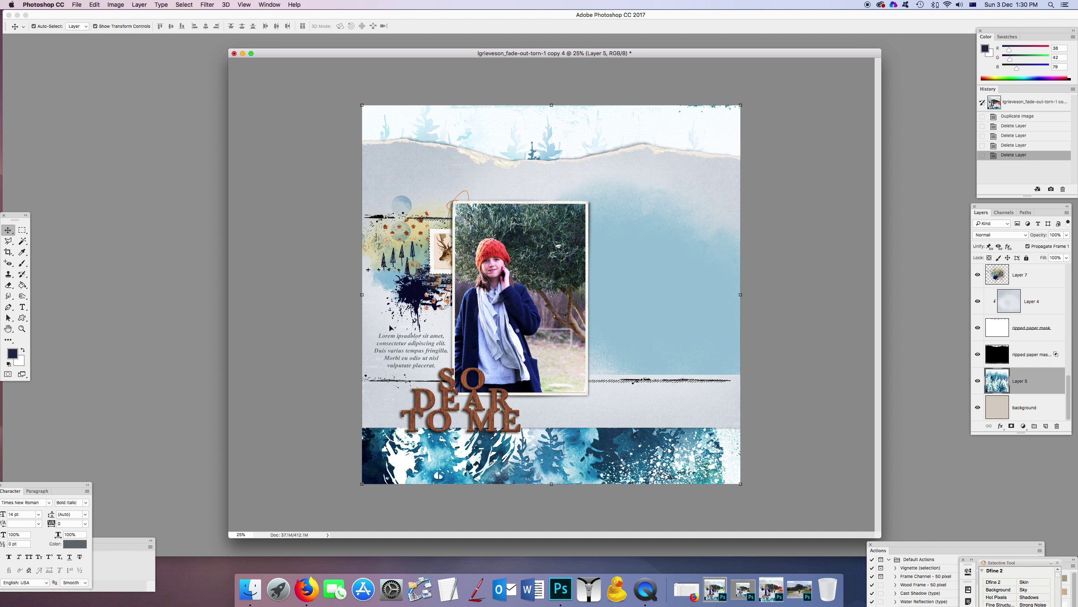
{"action": "left_click", "coordinate": [977, 301]}
{"action": "left_click", "coordinate": [977, 301]}
Restore the IMG_6240.JPG photo and copy it into the template directly above the "paint or mask for paper or photo" layer
{"action": "left_click", "coordinate": [799, 588]}
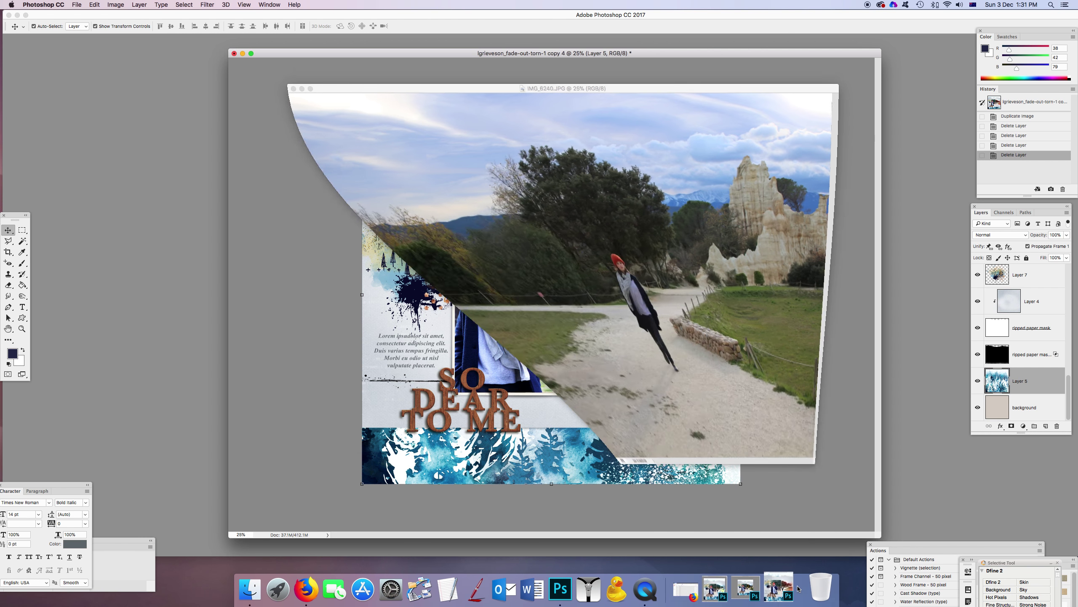
{"action": "left_click_drag", "start_coordinate": [647, 79], "coordinate": [361, 60]}
{"action": "left_click", "coordinate": [653, 275]}
{"action": "left_click", "coordinate": [661, 274]}
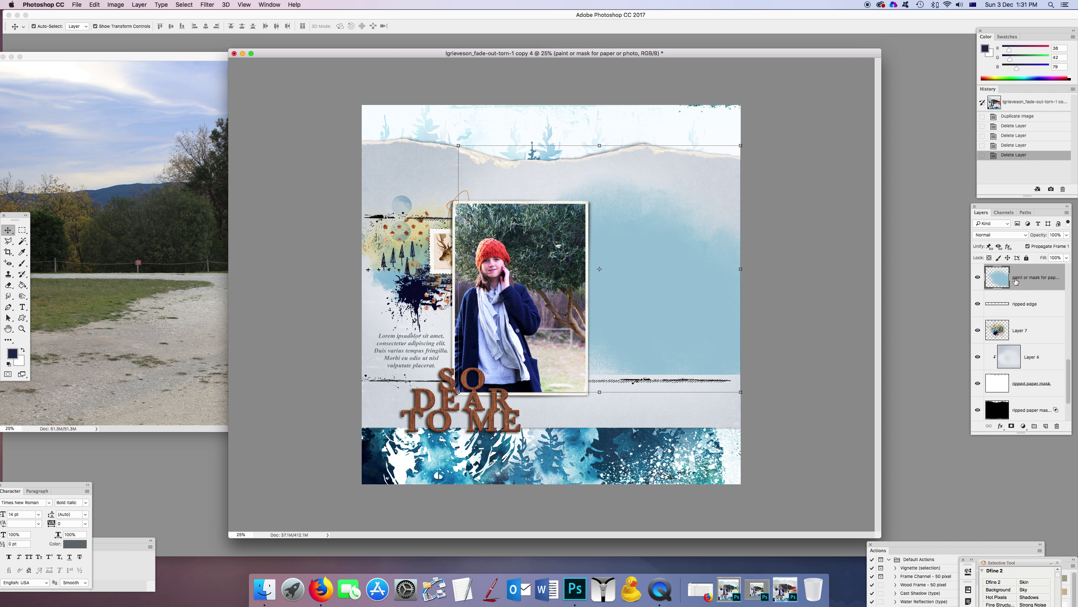
{"action": "left_click", "coordinate": [204, 206]}
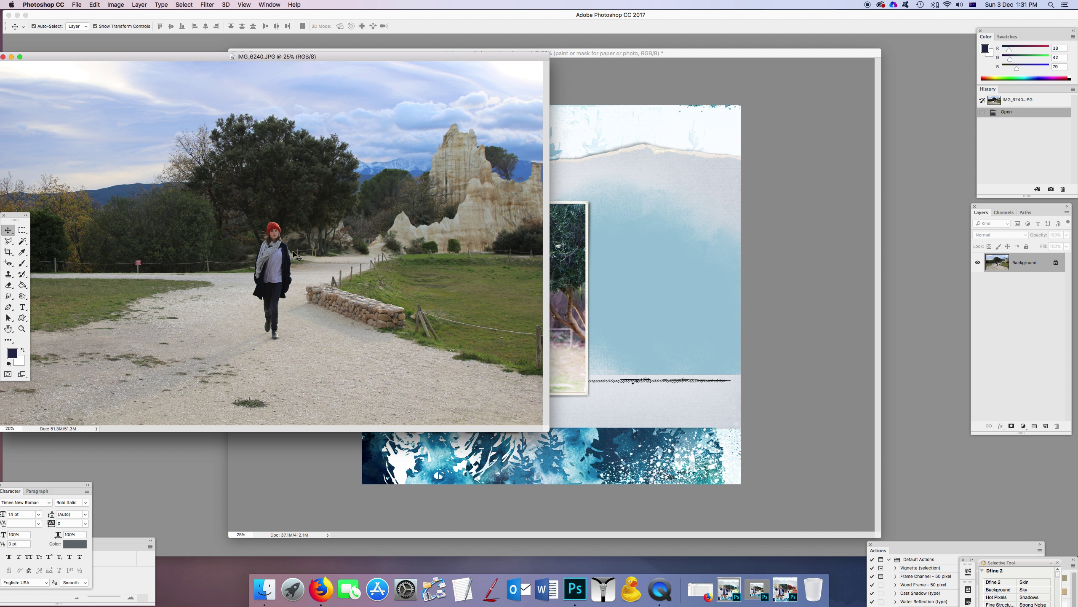
{"action": "left_click_drag", "start_coordinate": [639, 261], "coordinate": [651, 268]}
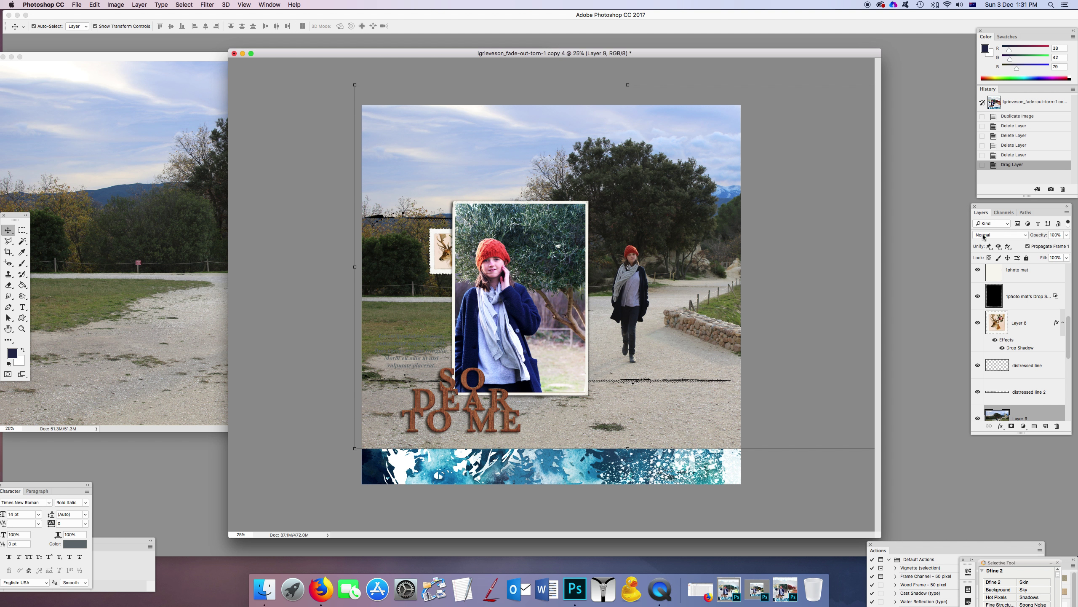
Clip the added photo layer to the "paint or mask for paper or photo" layer
{"action": "scroll", "coordinate": [1015, 314], "scroll_direction": "down", "scroll_amount": 4}
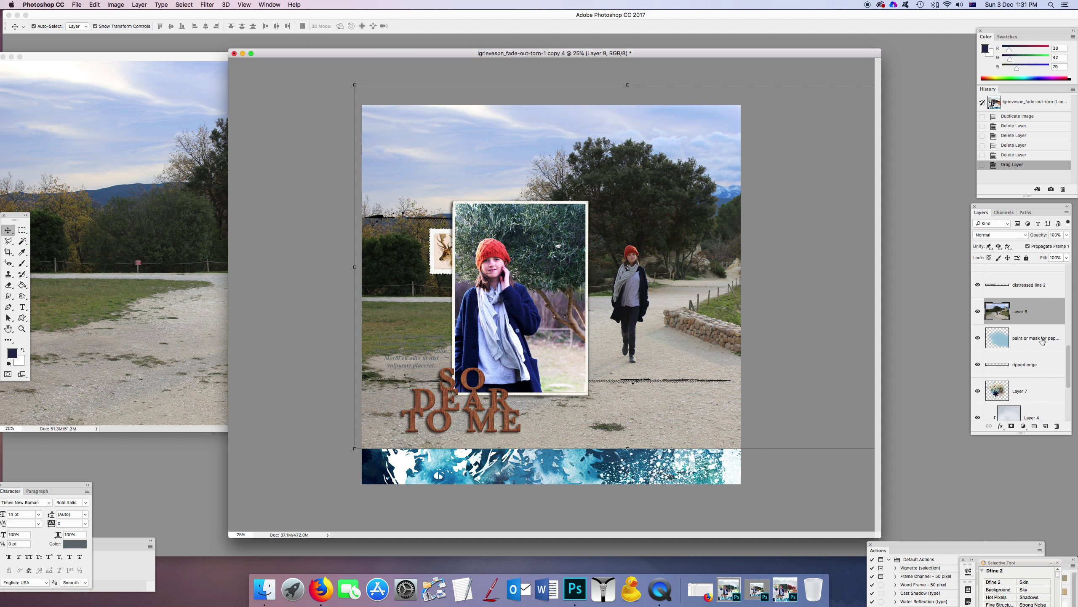
{"action": "left_click_drag", "start_coordinate": [1041, 327], "coordinate": [1043, 322]}
{"action": "left_click", "coordinate": [1043, 321], "text": "alt"}
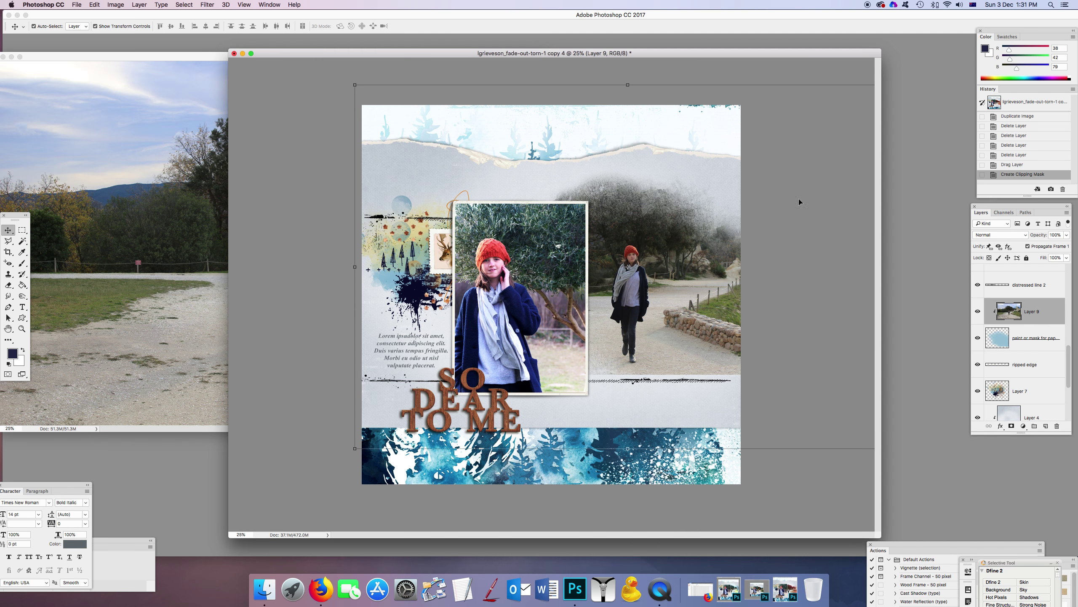
Close the IMG_6240.JPG window, and move and enlarge the template window
{"action": "left_click_drag", "start_coordinate": [64, 58], "coordinate": [119, 57]}
{"action": "left_click", "coordinate": [58, 56]}
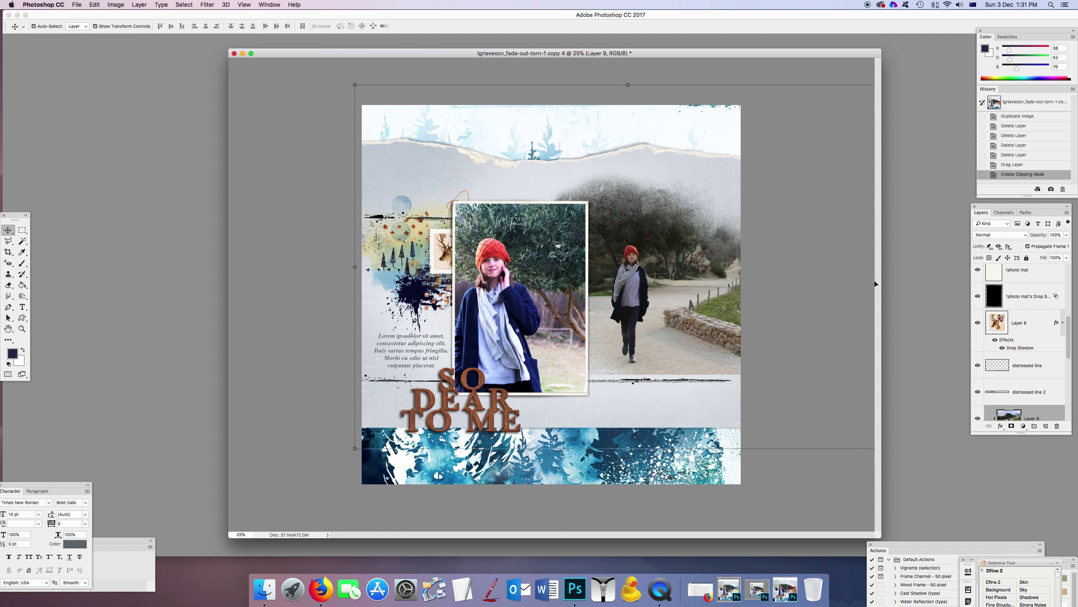
{"action": "left_click_drag", "start_coordinate": [788, 51], "coordinate": [688, 30]}
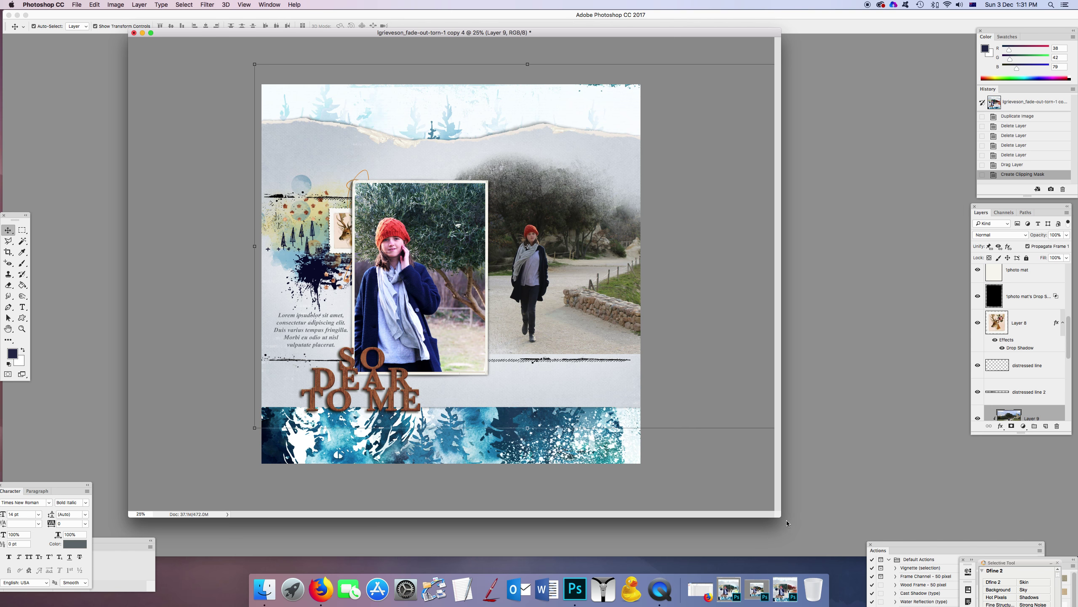
{"action": "left_click_drag", "start_coordinate": [783, 518], "coordinate": [936, 569]}
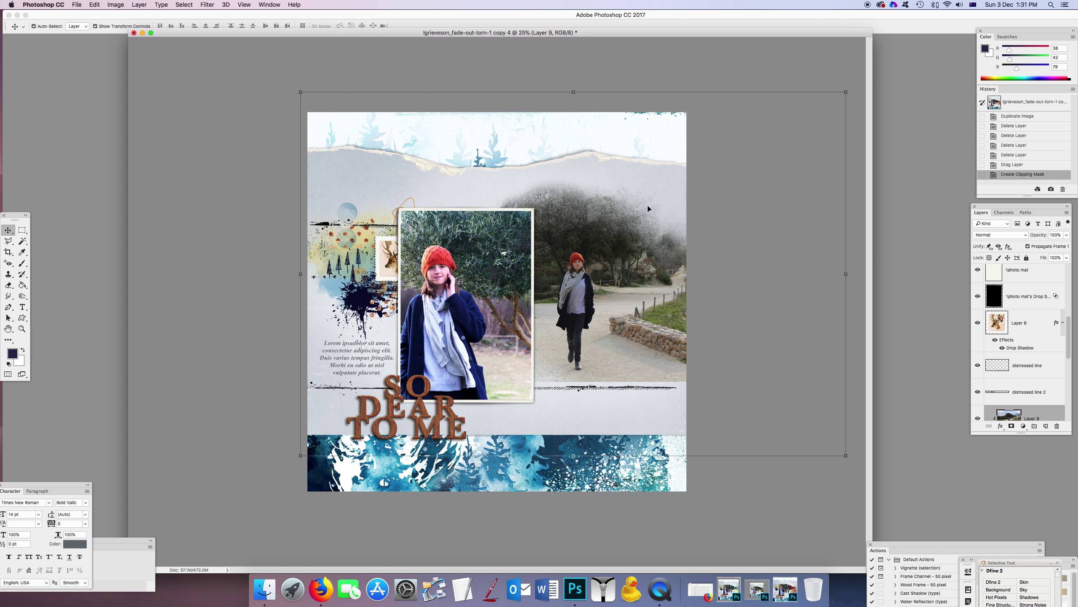
Scale the clipped photo to about 75% and position it so the walking figure stands just beside the framed portrait
{"action": "left_click", "coordinate": [23, 297]}
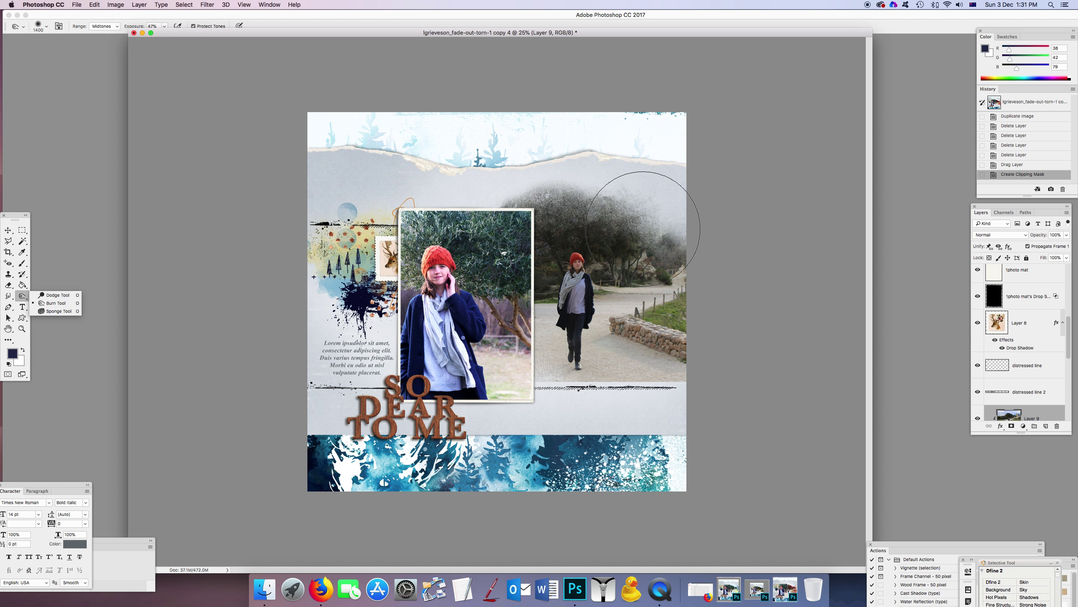
{"action": "left_click", "coordinate": [8, 230]}
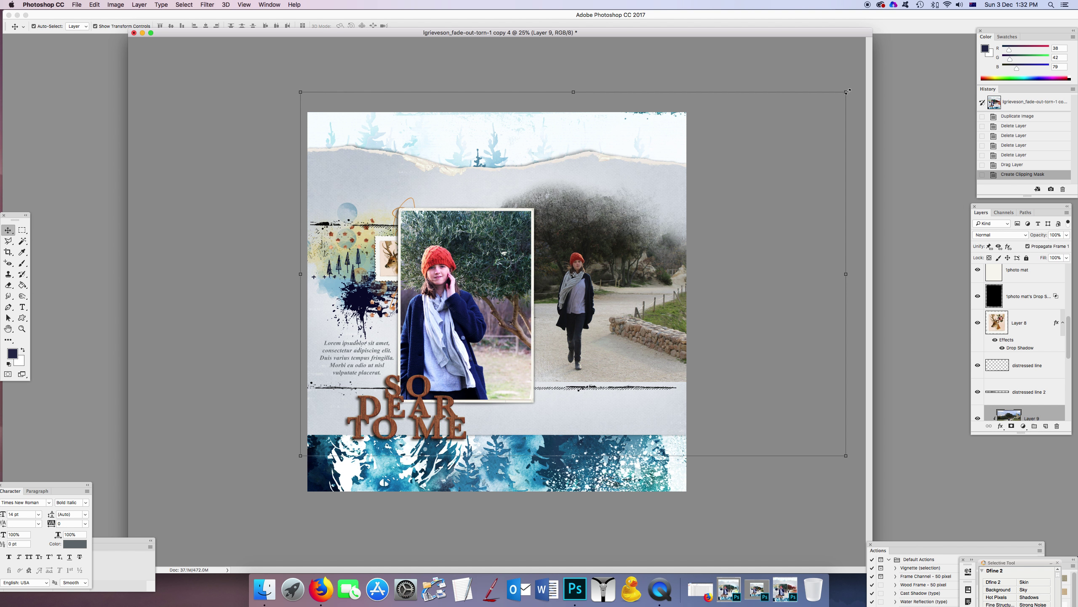
{"action": "left_click_drag", "start_coordinate": [846, 91], "coordinate": [778, 136]}
{"action": "left_click_drag", "start_coordinate": [301, 137], "coordinate": [449, 205]}
{"action": "mouse_move", "coordinate": [601, 281]}
{"action": "left_mouse_down"}
{"action": "mouse_move", "coordinate": [597, 255]}
{"action": "mouse_move", "coordinate": [597, 266]}
{"action": "left_mouse_up"}
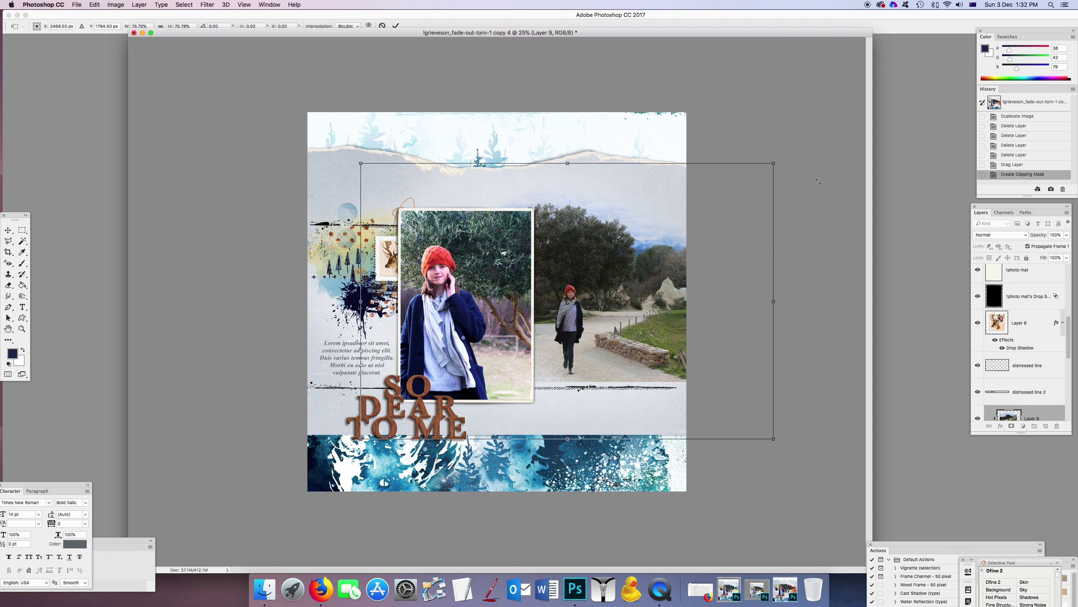
{"action": "left_click_drag", "start_coordinate": [677, 213], "coordinate": [640, 209]}
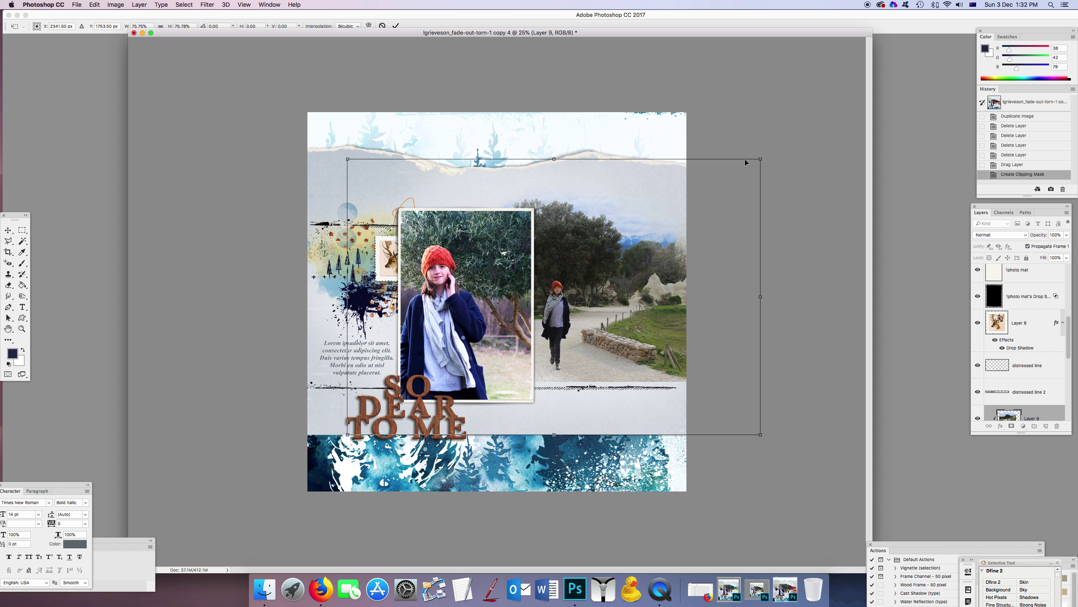
{"action": "left_click_drag", "start_coordinate": [760, 159], "coordinate": [756, 162]}
{"action": "left_click", "coordinate": [396, 26]}
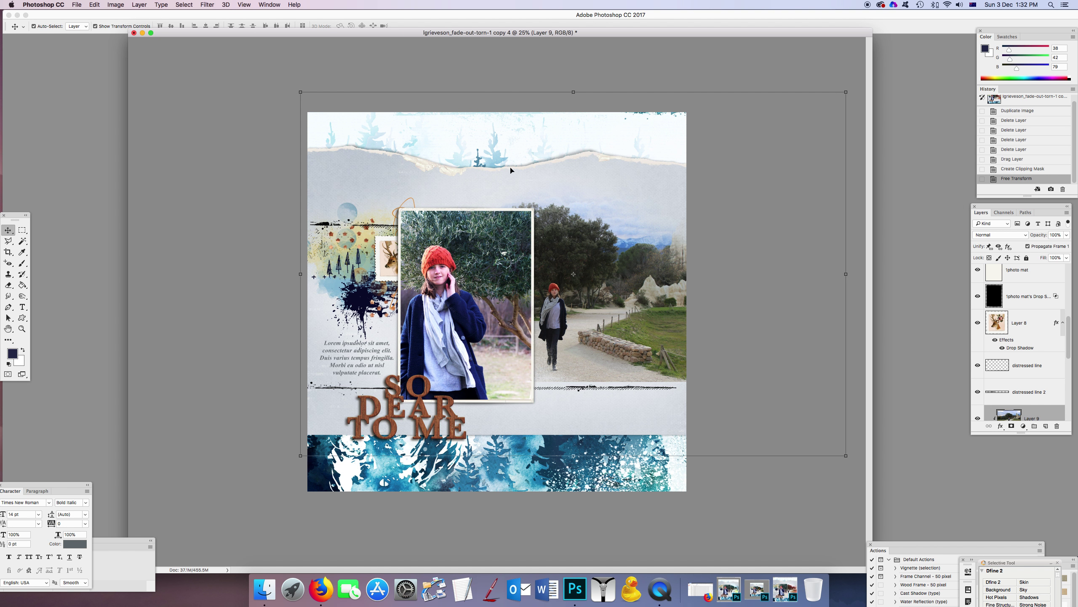
Apply Brightness/Contrast to the clipped photo with brightness 30 and contrast 24
{"action": "left_click", "coordinate": [115, 4]}
{"action": "mouse_move", "coordinate": [135, 29]}
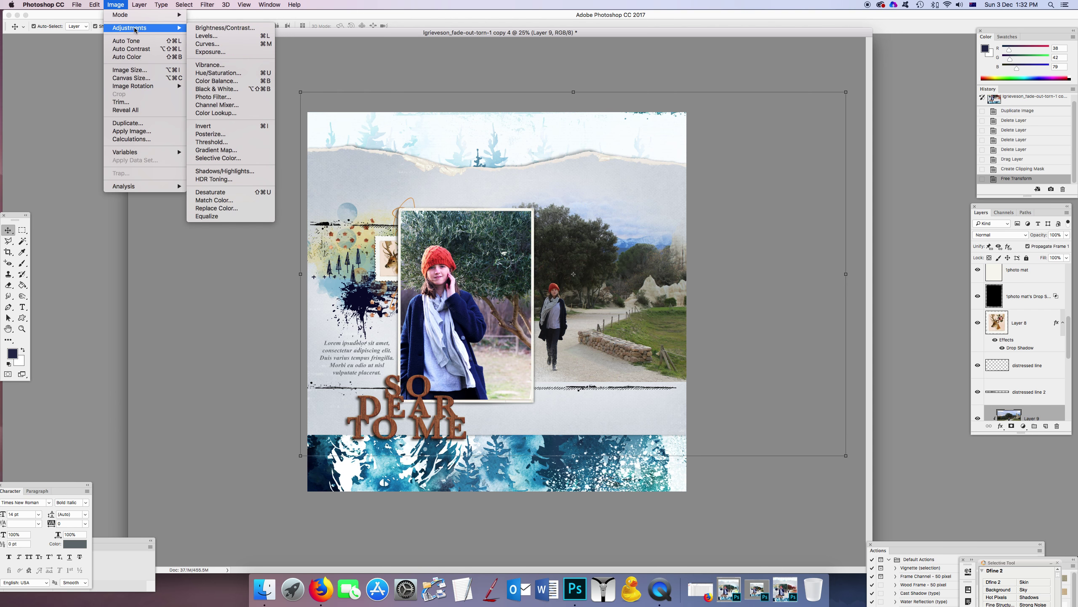
{"action": "left_click", "coordinate": [225, 28]}
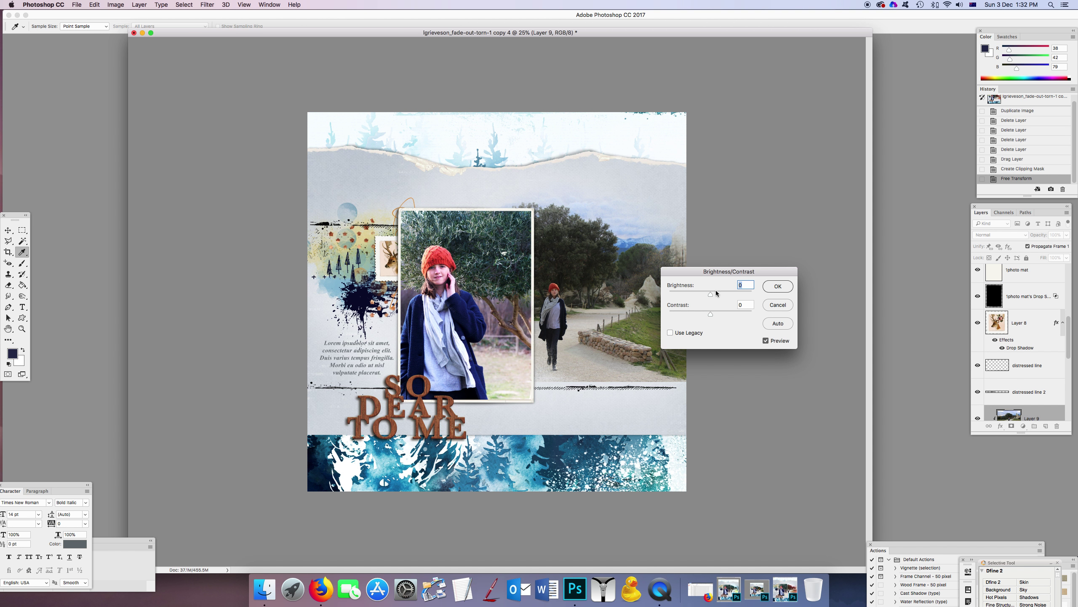
{"action": "left_click", "coordinate": [716, 293]}
{"action": "left_click", "coordinate": [720, 313]}
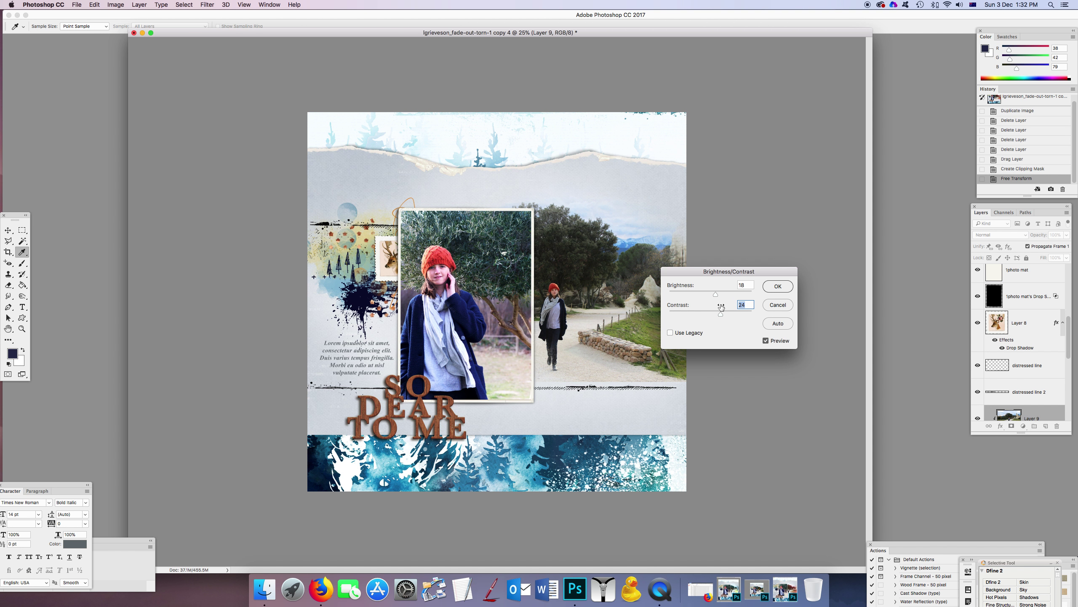
{"action": "left_click", "coordinate": [720, 294]}
{"action": "left_click_drag", "start_coordinate": [720, 292], "coordinate": [720, 294]}
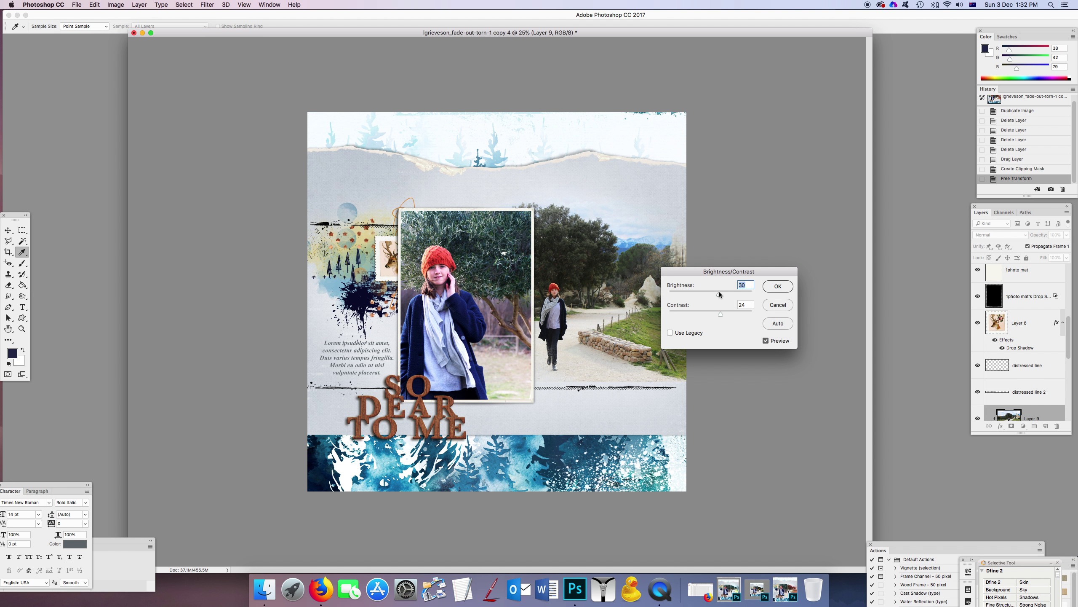
{"action": "left_click", "coordinate": [776, 286]}
{"action": "key", "text": "v"}
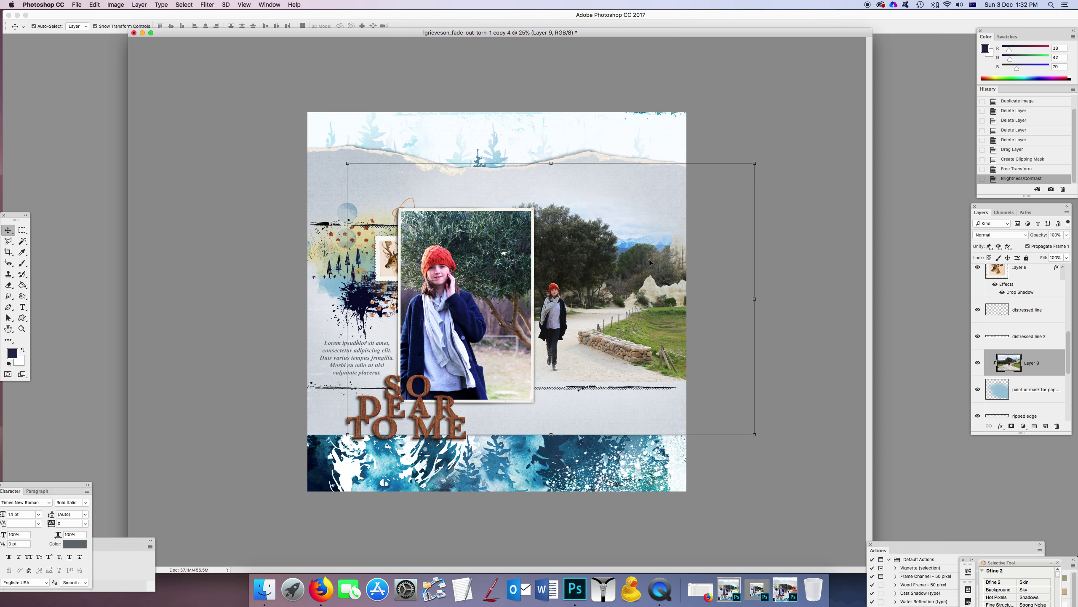
Try a duplicate of the Layer 7 artwork near the page's upper right area, and delete the copy
{"action": "left_click", "coordinate": [809, 135]}
{"action": "left_click", "coordinate": [645, 179]}
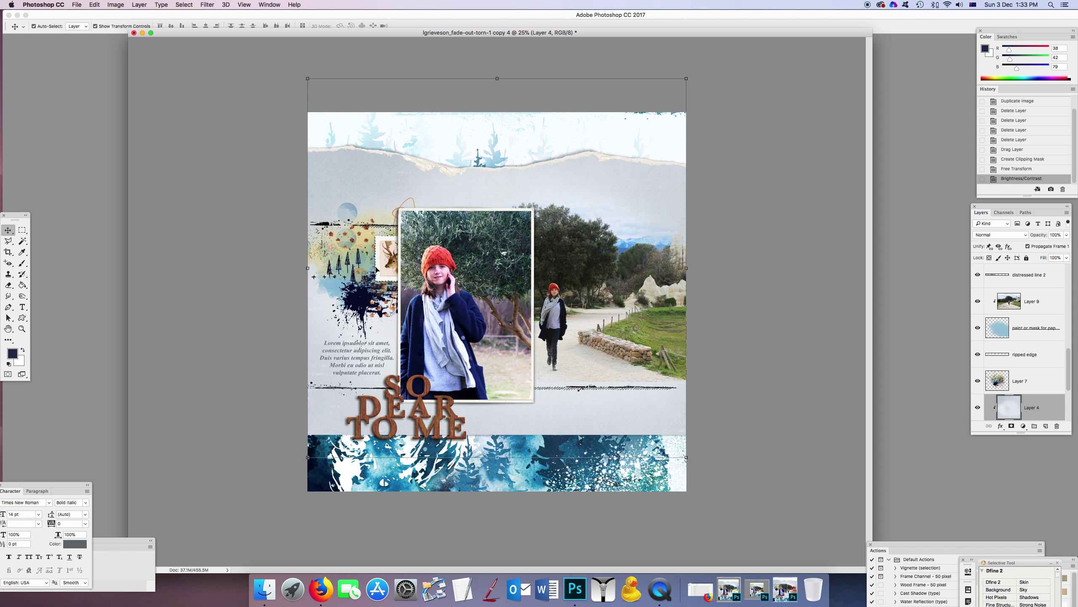
{"action": "left_click", "coordinate": [337, 265]}
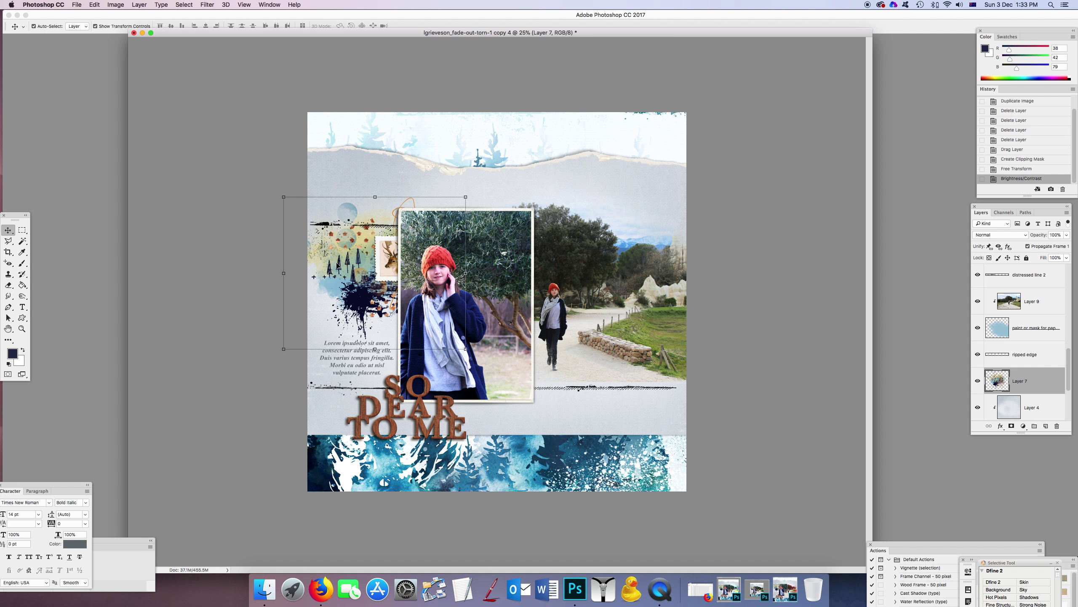
{"action": "key", "text": "super+j"}
{"action": "left_click_drag", "start_coordinate": [347, 262], "coordinate": [637, 229]}
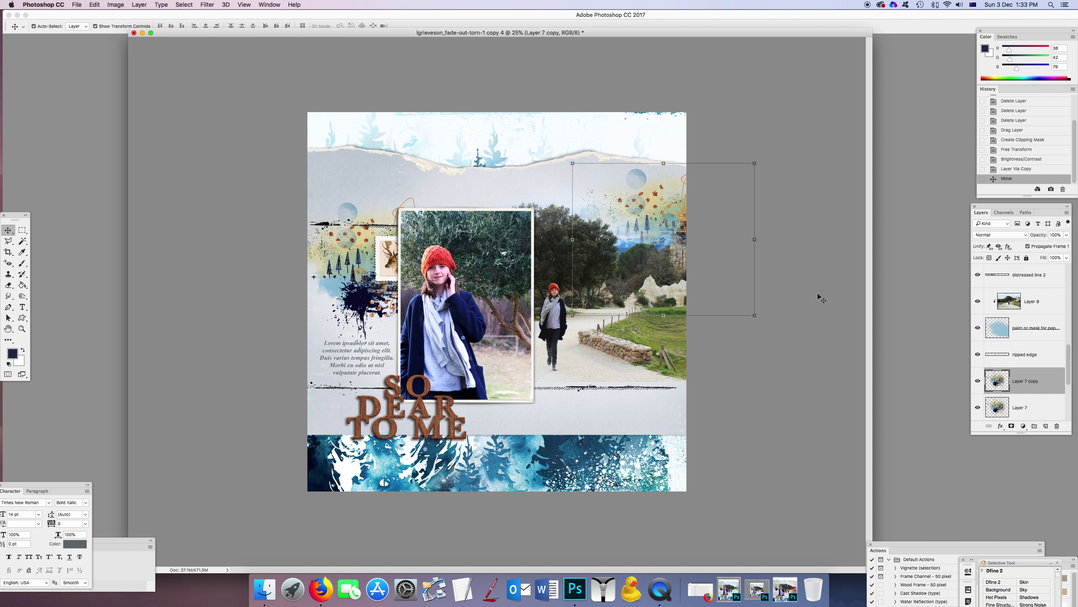
{"action": "key", "text": "BackSpace"}
Try the Overlay blending mode on the clipped photo layer, and return it to Normal
{"action": "left_click", "coordinate": [1012, 289]}
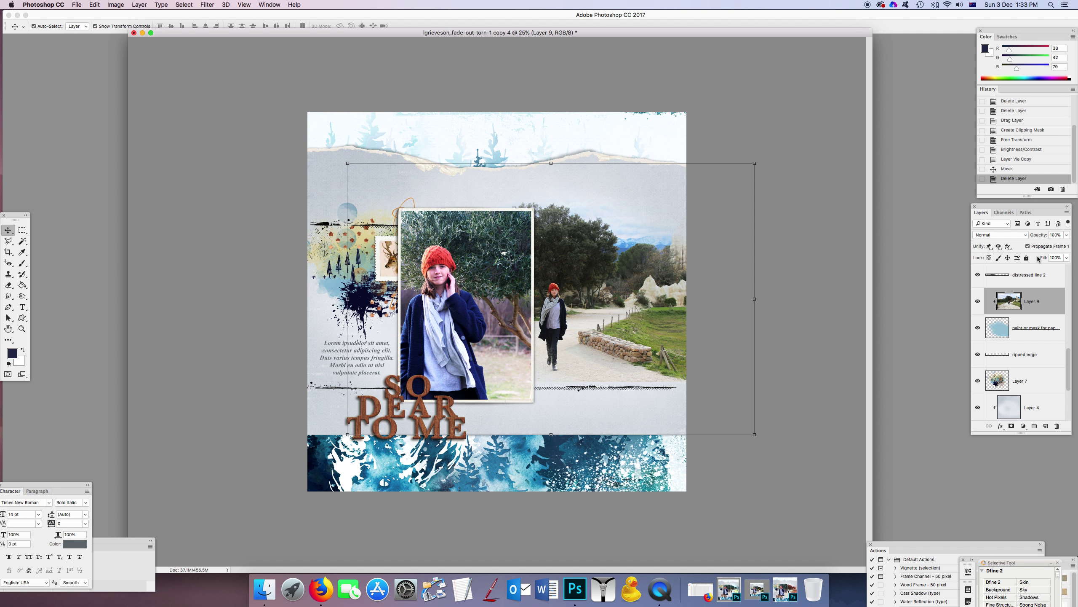
{"action": "left_click", "coordinate": [1024, 237]}
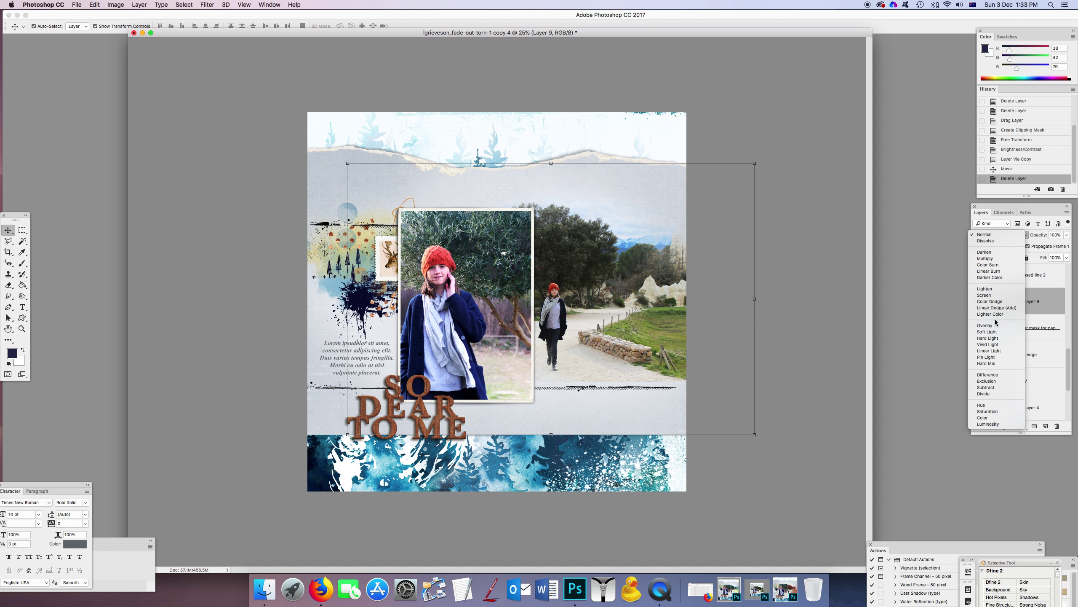
{"action": "left_click", "coordinate": [1006, 234]}
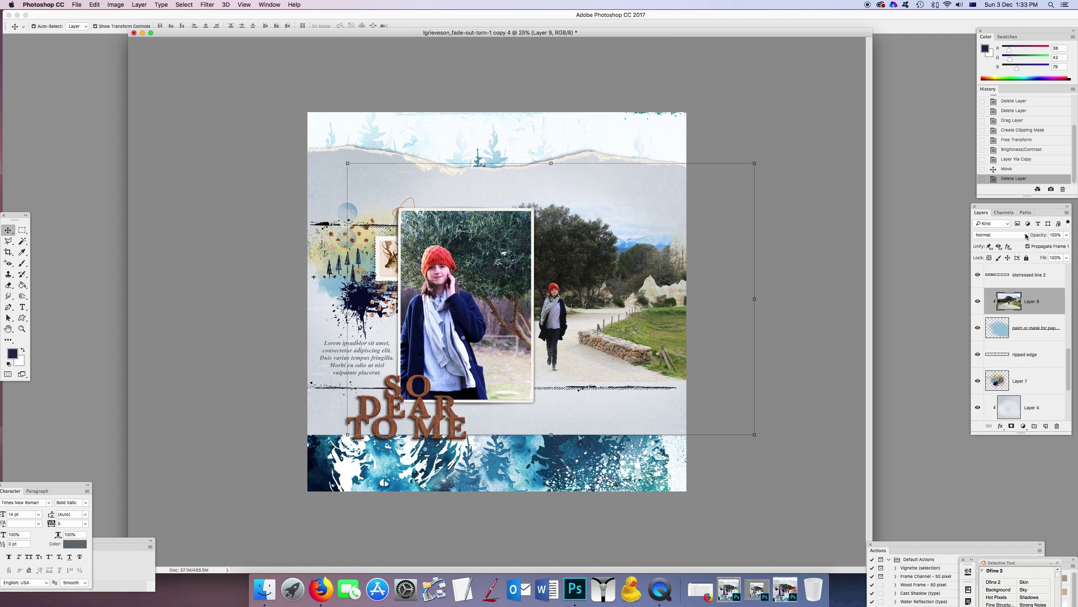
{"action": "left_click", "coordinate": [1023, 236]}
{"action": "left_click", "coordinate": [991, 325]}
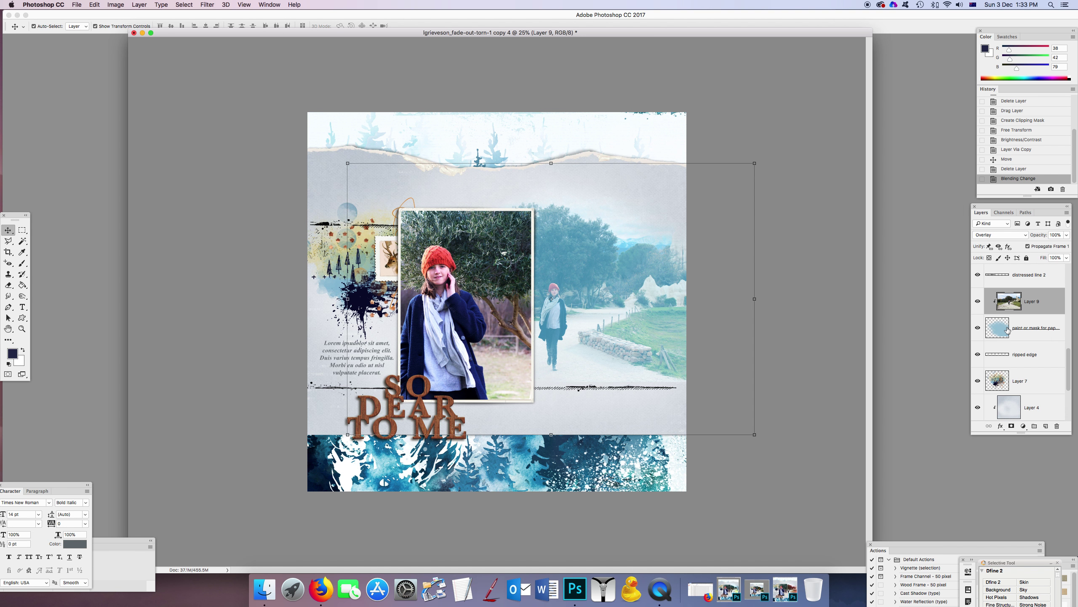
{"action": "left_click", "coordinate": [1024, 235]}
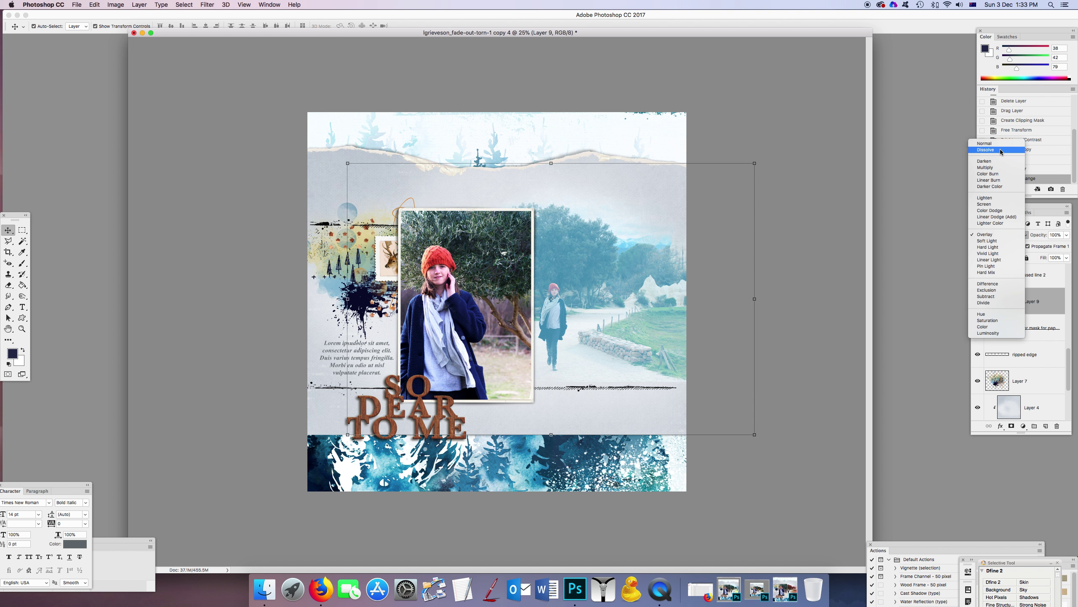
{"action": "left_click", "coordinate": [991, 143]}
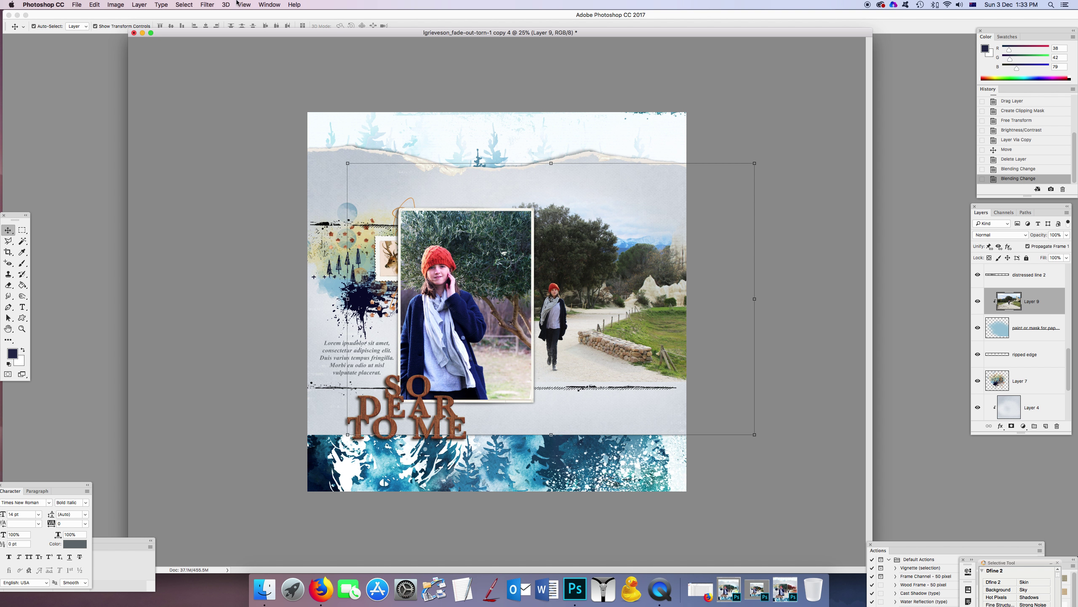
Merge the clipped photo down into its paint mask layer and set the merged layer's blending mode to Multiply
{"action": "left_click", "coordinate": [132, 5]}
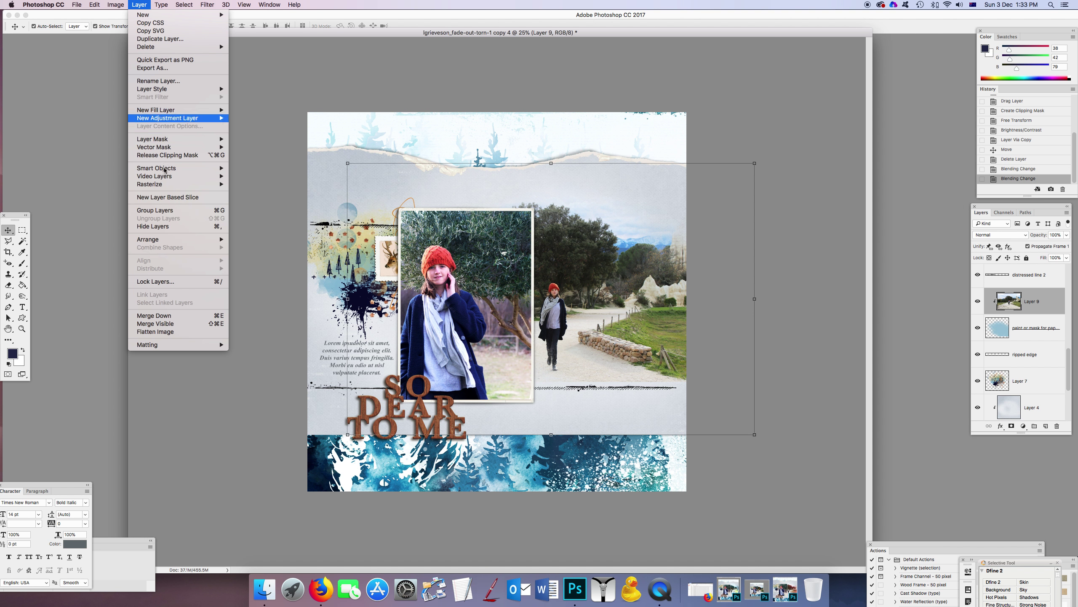
{"action": "left_click", "coordinate": [162, 318]}
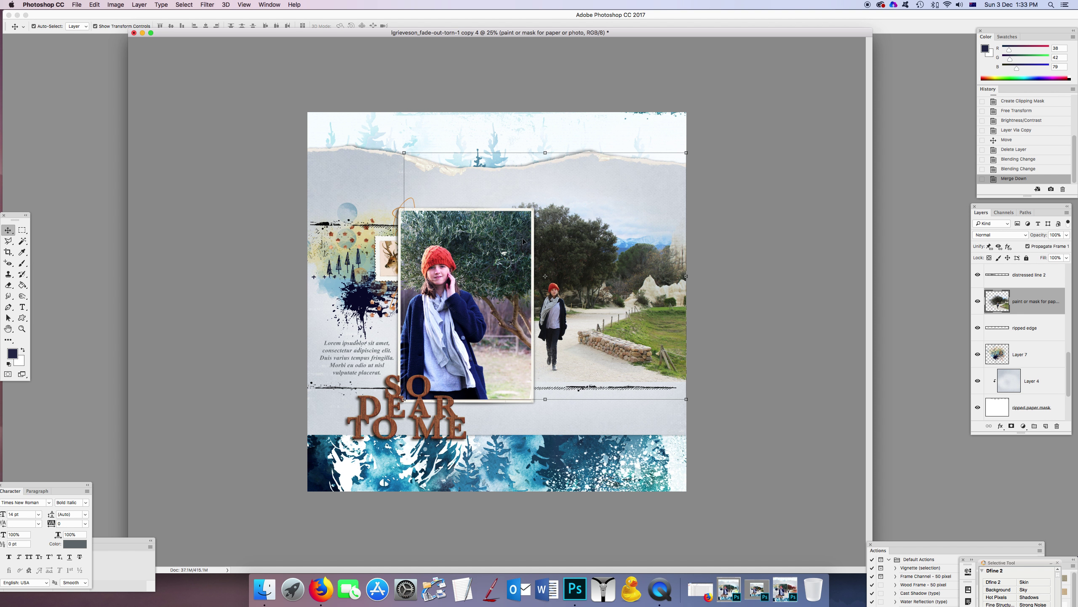
{"action": "left_click", "coordinate": [1025, 235]}
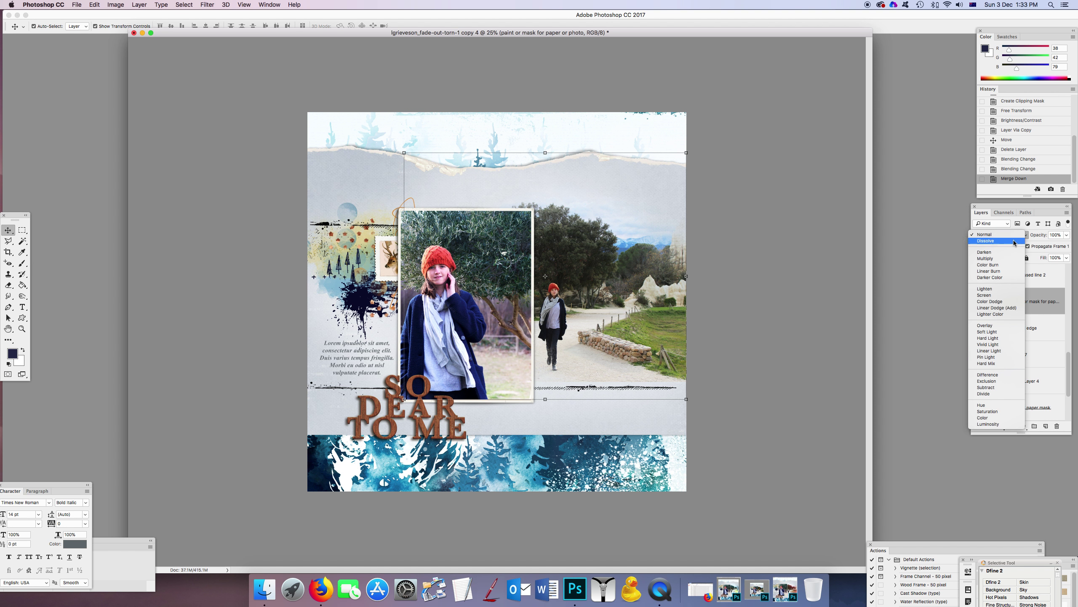
{"action": "left_click", "coordinate": [1007, 258]}
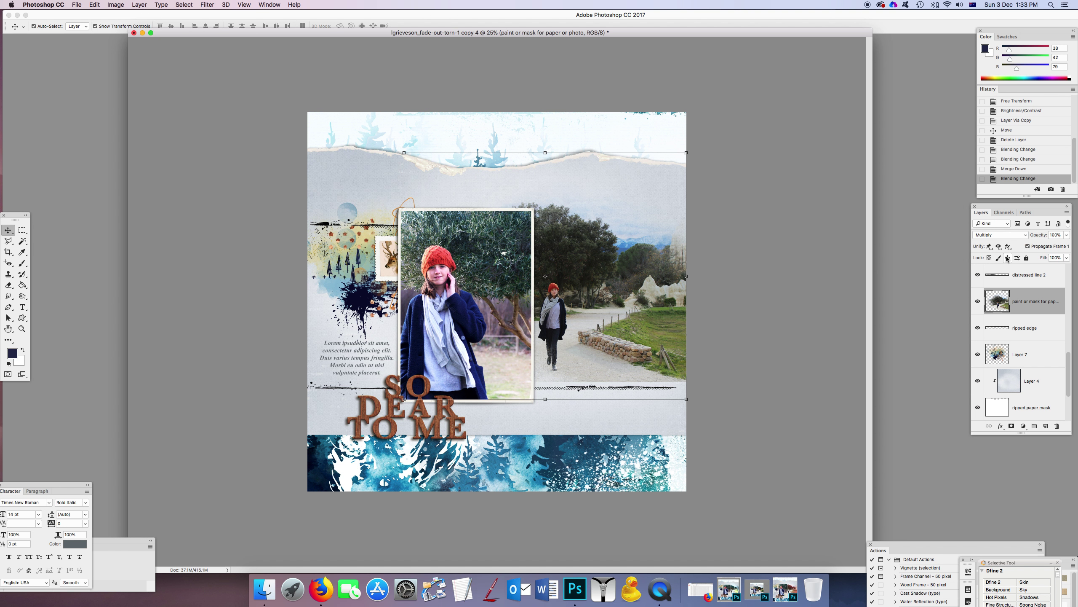
Apply Brightness/Contrast to the merged photo layer with brightness 83 and contrast 0
{"action": "left_click", "coordinate": [115, 5]}
{"action": "mouse_move", "coordinate": [141, 29]}
{"action": "left_click", "coordinate": [216, 30]}
{"action": "left_click_drag", "start_coordinate": [720, 293], "coordinate": [734, 293]}
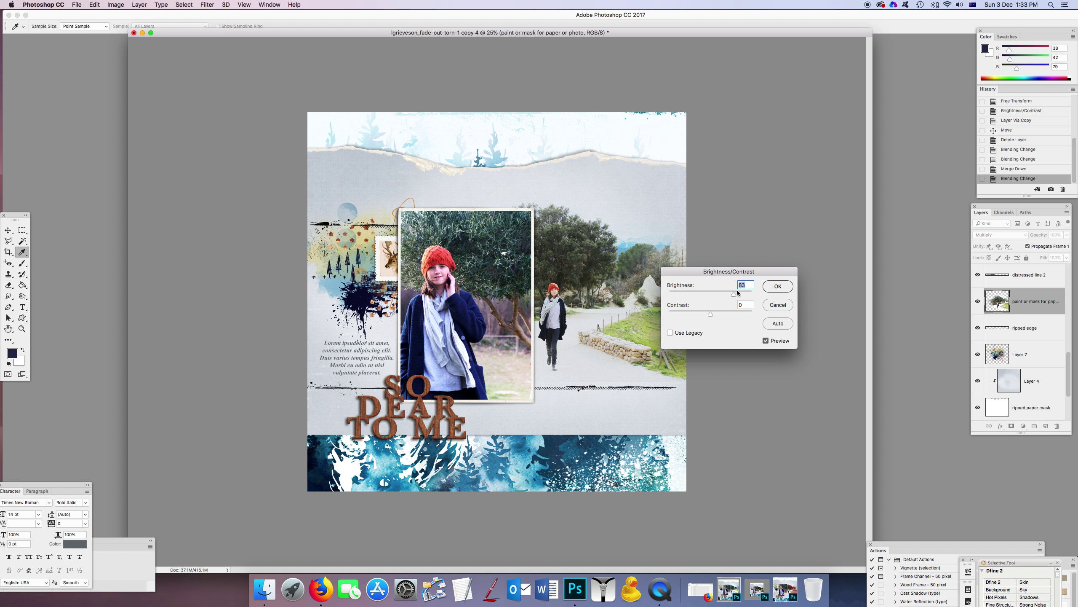
{"action": "left_click", "coordinate": [778, 286]}
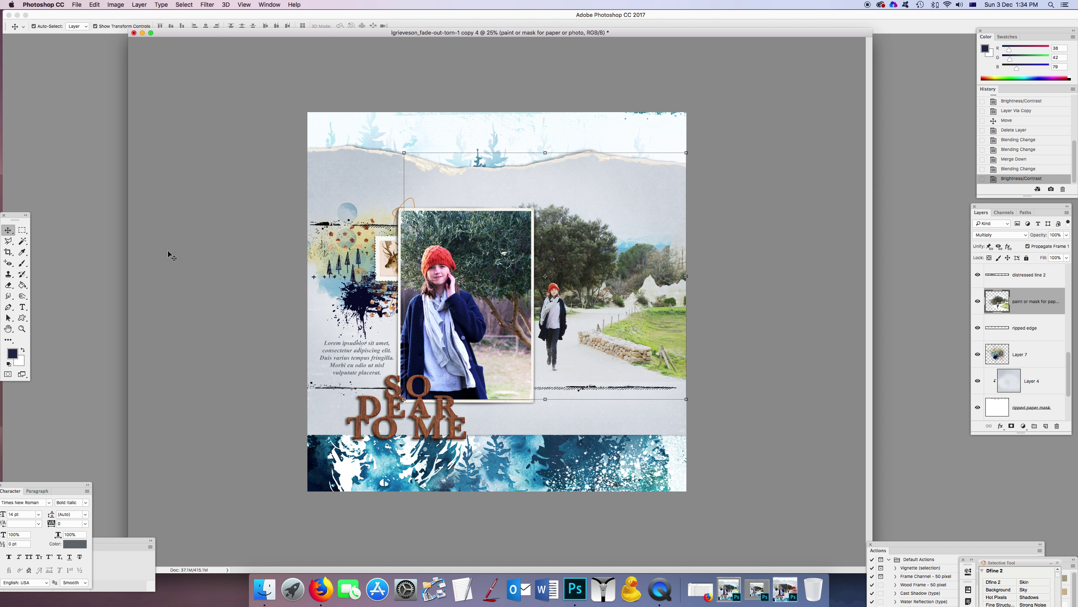
Try Burn and Dodge strokes on the photo's grassy edge, and revert the document to its Merge Down state
{"action": "left_click", "coordinate": [22, 295]}
{"action": "left_click_drag", "start_coordinate": [699, 323], "coordinate": [697, 331]}
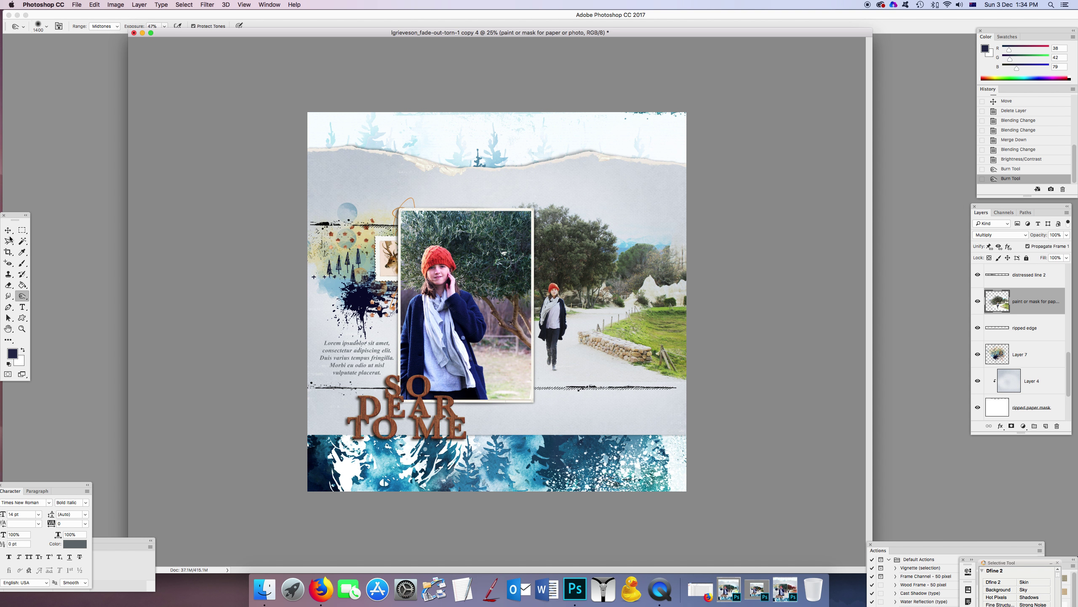
{"action": "left_click_drag", "start_coordinate": [22, 296], "coordinate": [47, 296]}
{"action": "mouse_move", "coordinate": [642, 331]}
{"action": "left_mouse_down"}
{"action": "mouse_move", "coordinate": [645, 344]}
{"action": "mouse_move", "coordinate": [718, 337]}
{"action": "left_mouse_up"}
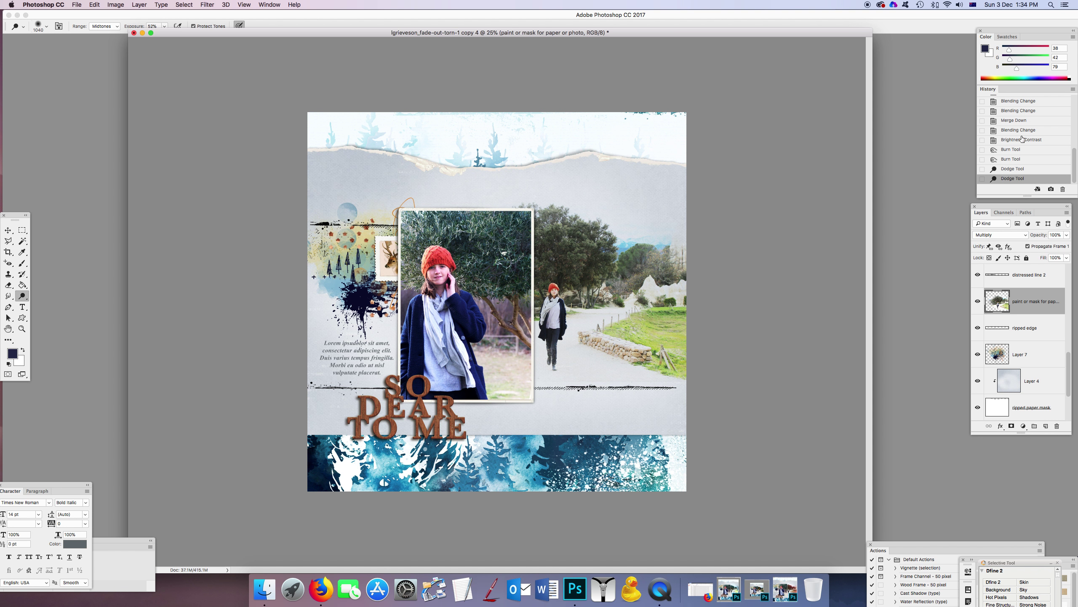
{"action": "left_click", "coordinate": [1019, 121]}
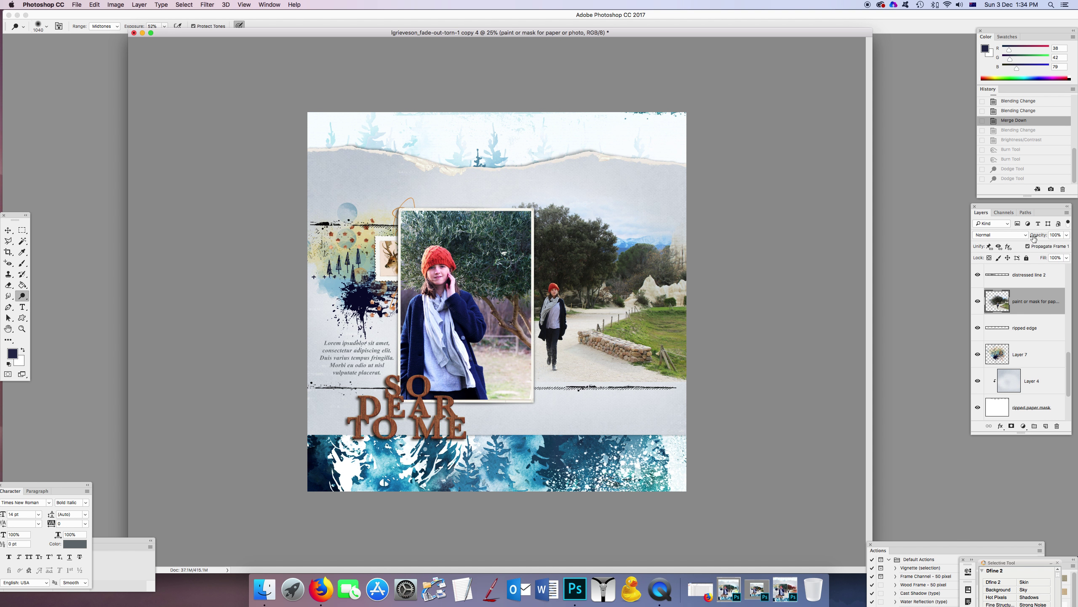
Set the merged photo layer's blending mode to Color Burn and duplicate the layer
{"action": "left_click", "coordinate": [1026, 236]}
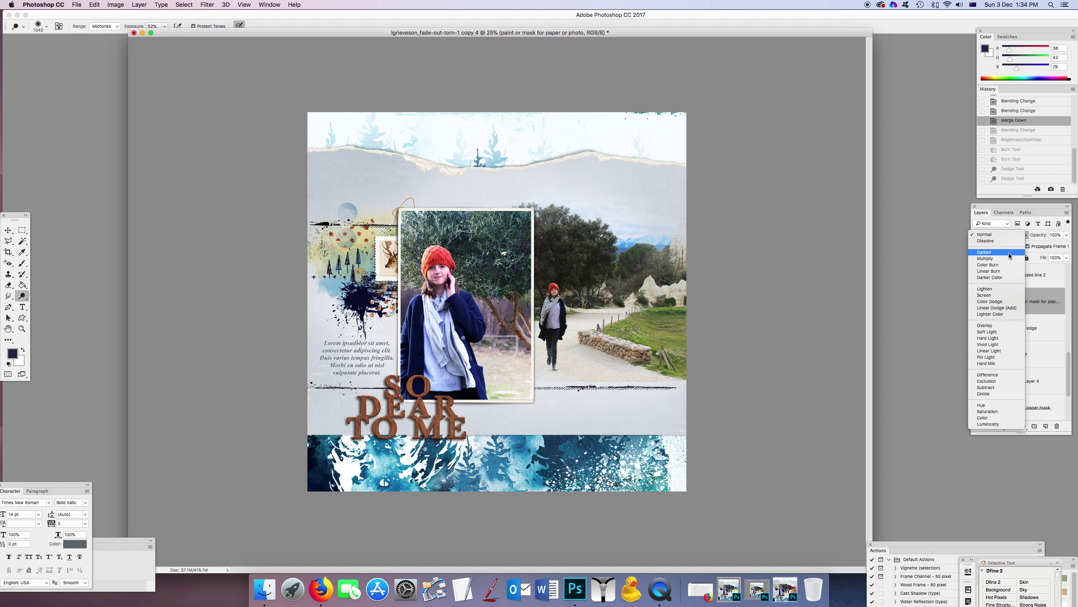
{"action": "scroll", "coordinate": [1007, 268], "scroll_direction": "down", "scroll_amount": 1}
{"action": "left_click", "coordinate": [1007, 268]}
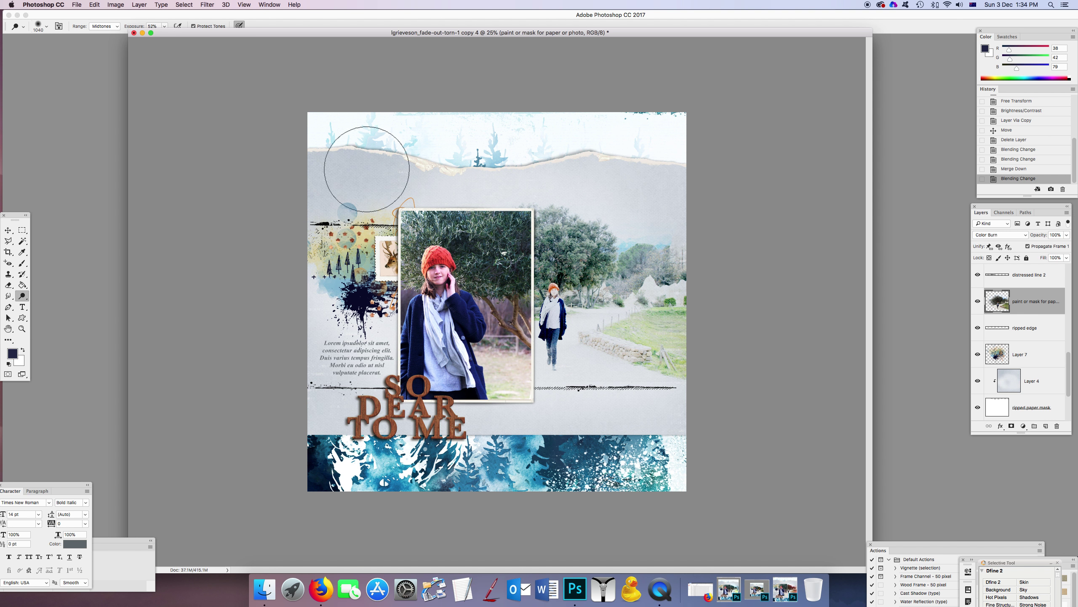
{"action": "left_click", "coordinate": [139, 4]}
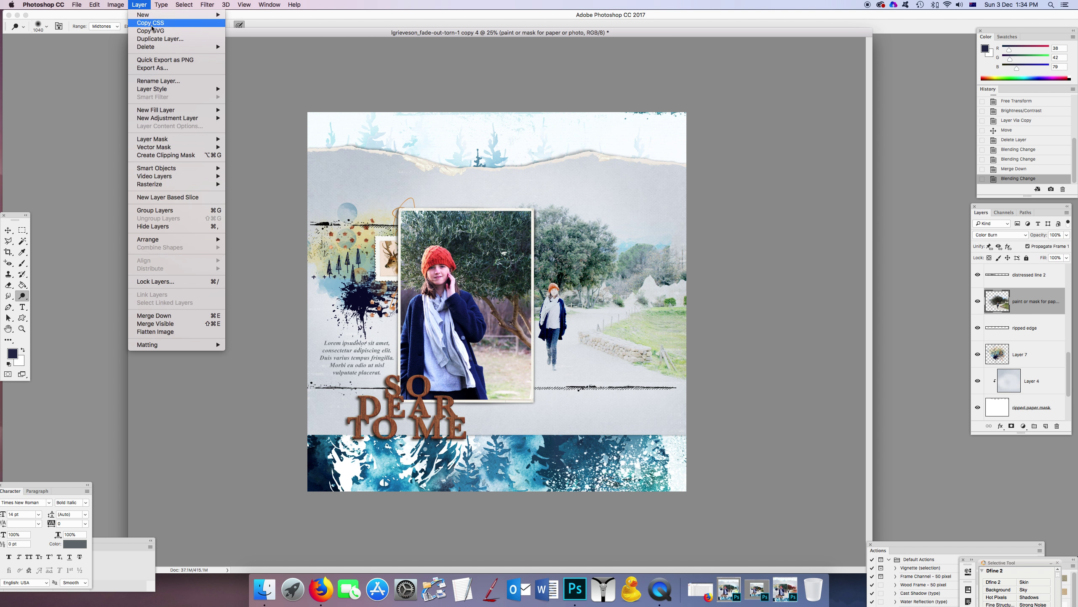
{"action": "left_click", "coordinate": [158, 41]}
{"action": "left_click", "coordinate": [609, 261]}
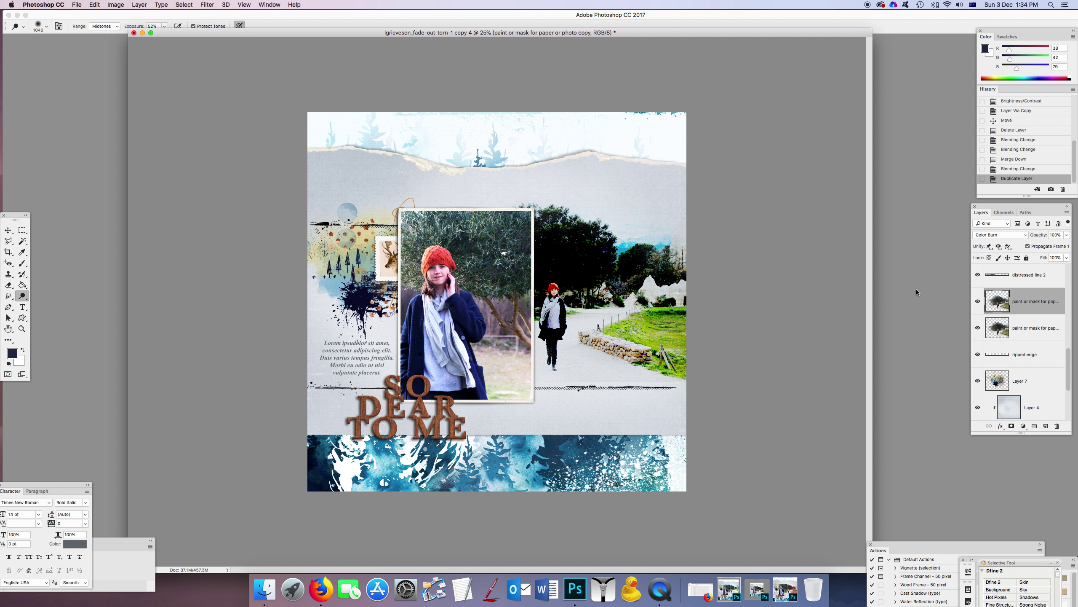
Try the Overlay blending mode on the duplicate photo layer, and set it to Normal at 62% opacity
{"action": "left_click", "coordinate": [1022, 235]}
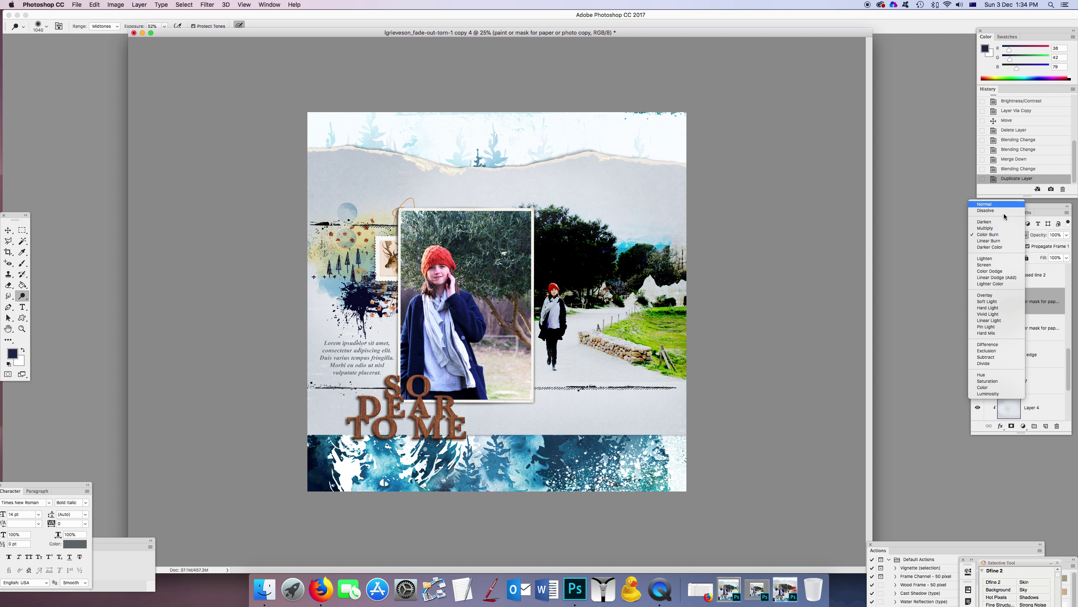
{"action": "left_click", "coordinate": [993, 295]}
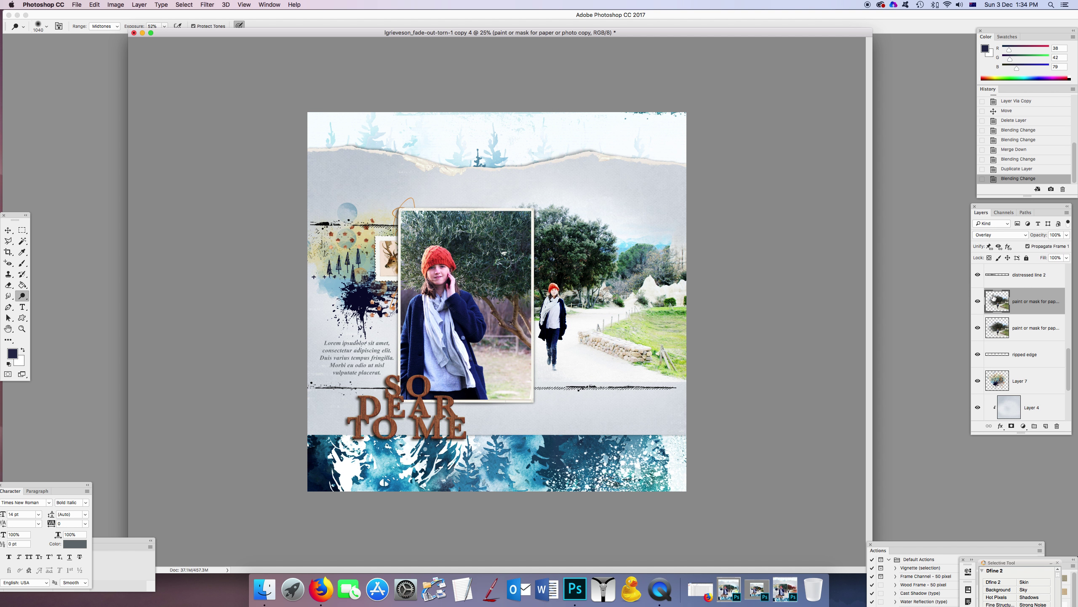
{"action": "left_click", "coordinate": [1026, 236]}
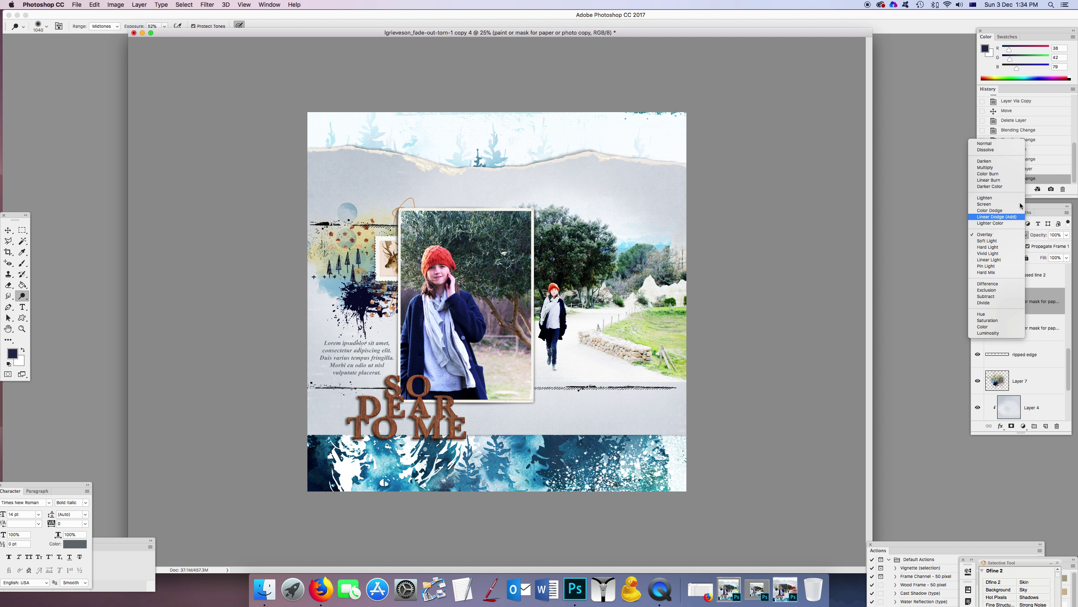
{"action": "left_click", "coordinate": [989, 145]}
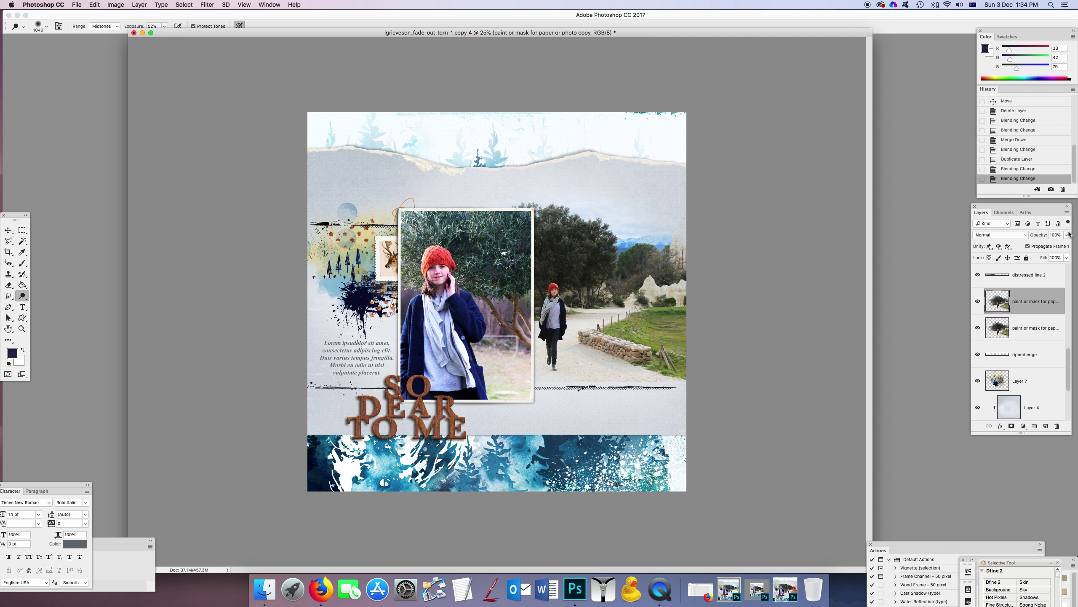
{"action": "left_click", "coordinate": [1067, 235]}
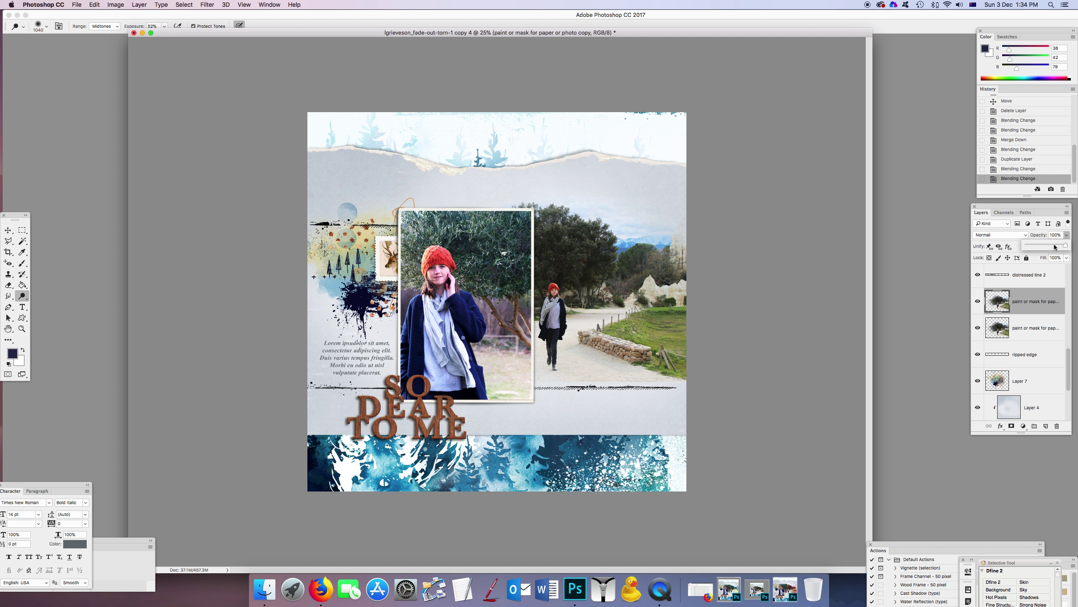
{"action": "left_click_drag", "start_coordinate": [1057, 245], "coordinate": [1048, 247]}
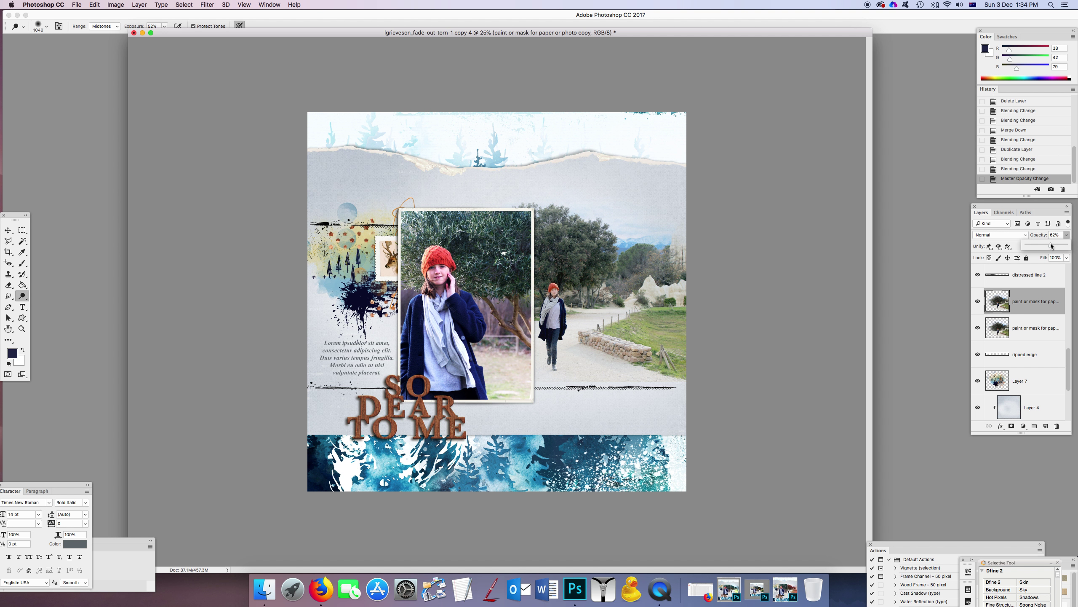
Try erasing the duplicate photo layer with a large brush, and revert the document to its Layer Via Copy state
{"action": "left_click", "coordinate": [8, 285]}
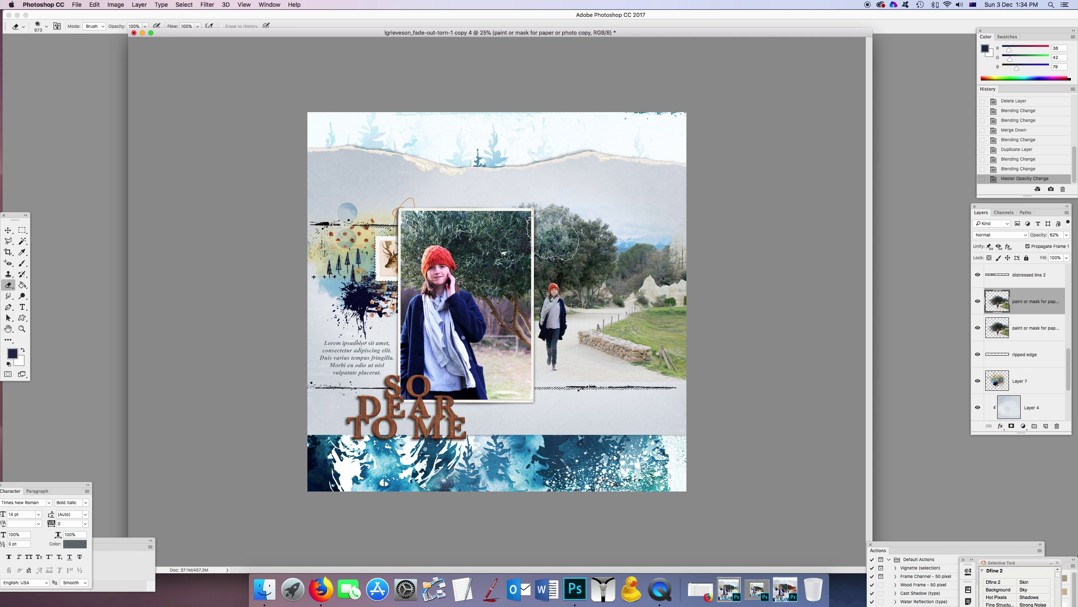
{"action": "mouse_move", "coordinate": [554, 233]}
{"action": "left_mouse_down"}
{"action": "mouse_move", "coordinate": [614, 254]}
{"action": "mouse_move", "coordinate": [642, 310]}
{"action": "mouse_move", "coordinate": [659, 321]}
{"action": "mouse_move", "coordinate": [675, 267]}
{"action": "mouse_move", "coordinate": [590, 308]}
{"action": "mouse_move", "coordinate": [575, 353]}
{"action": "mouse_move", "coordinate": [564, 344]}
{"action": "mouse_move", "coordinate": [663, 357]}
{"action": "mouse_move", "coordinate": [590, 314]}
{"action": "left_mouse_up"}
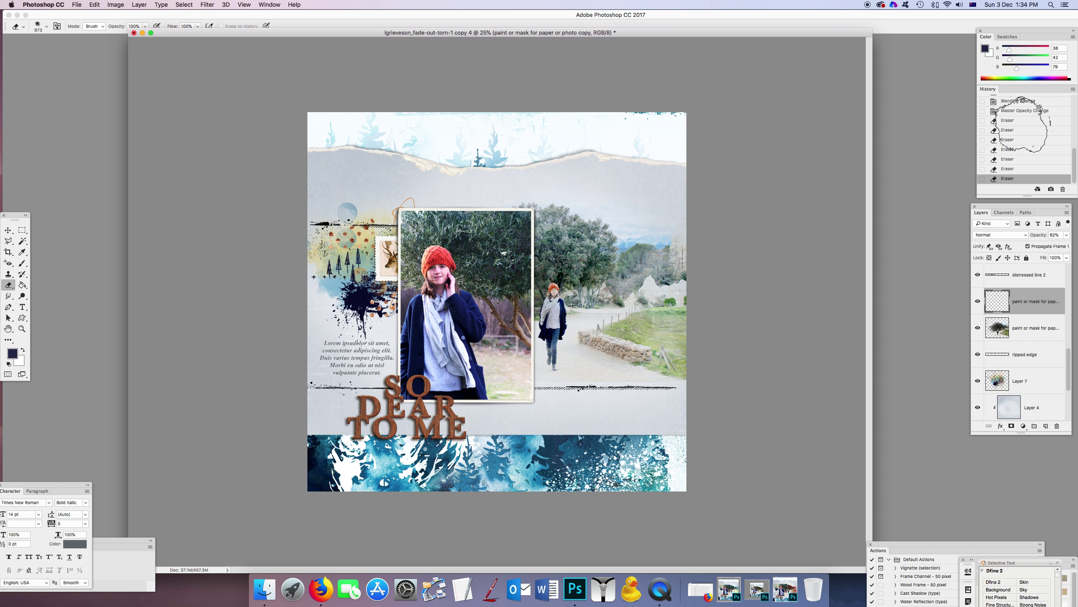
{"action": "scroll", "coordinate": [1019, 136], "scroll_direction": "up", "scroll_amount": 10}
{"action": "left_click", "coordinate": [1019, 99]}
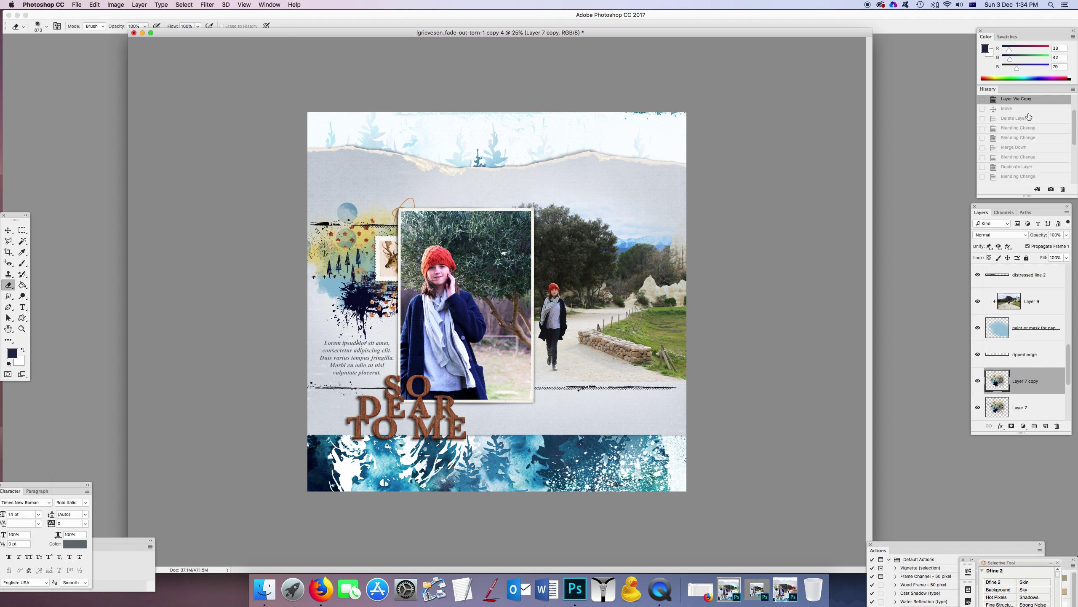
Minimize the copy 4 document and bring up lgrieveson_fade-out-torn-1 copy 2 in an enlarged window
{"action": "left_click_drag", "start_coordinate": [778, 36], "coordinate": [703, 12]}
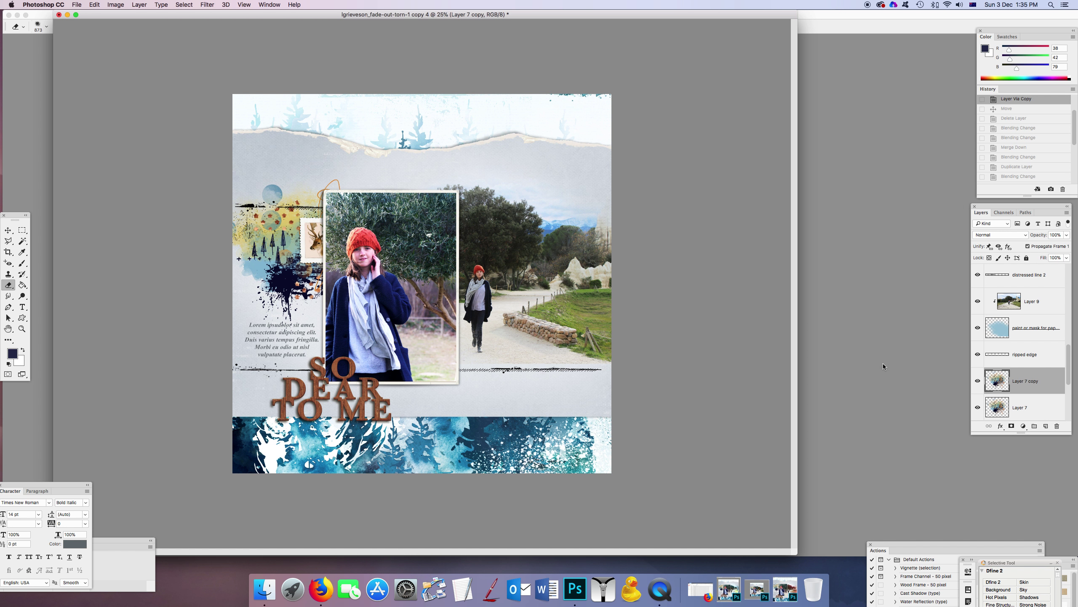
{"action": "left_click", "coordinate": [67, 15]}
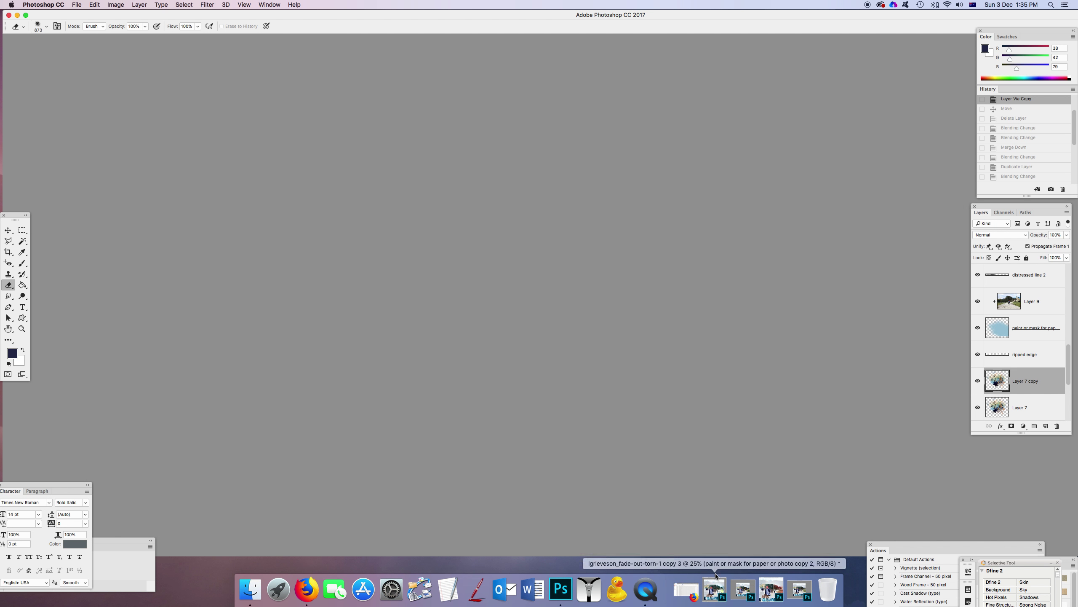
{"action": "left_click", "coordinate": [771, 588]}
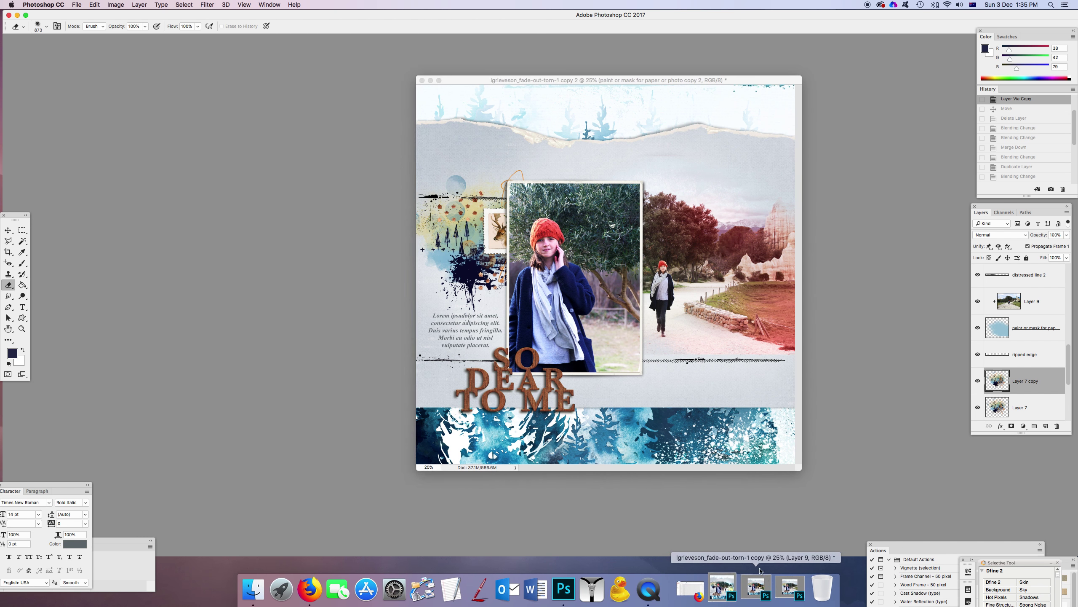
{"action": "left_click_drag", "start_coordinate": [749, 79], "coordinate": [501, 48]}
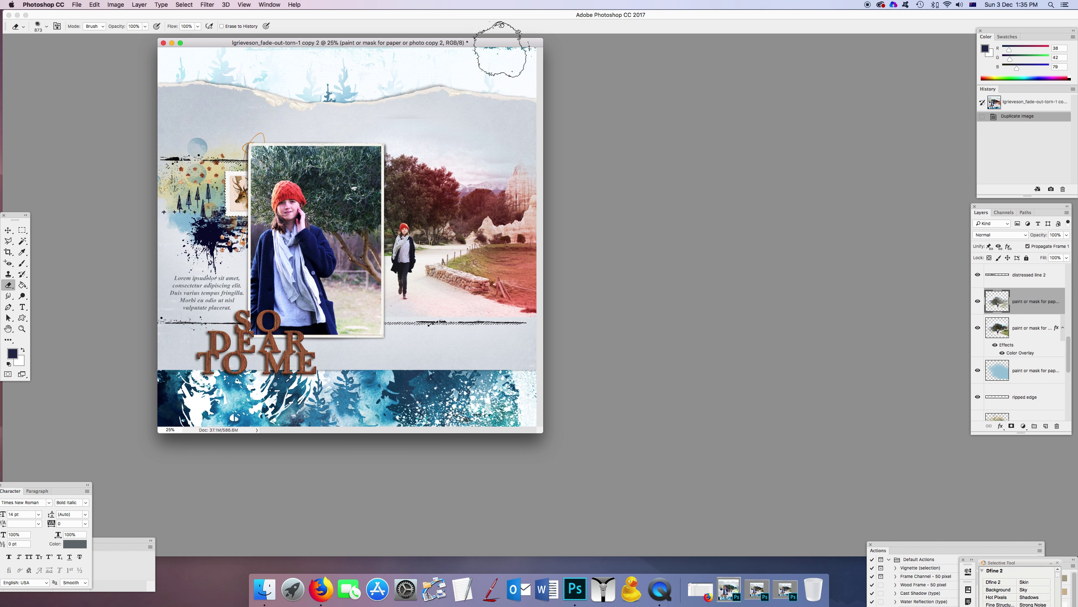
{"action": "left_click_drag", "start_coordinate": [543, 433], "coordinate": [724, 502]}
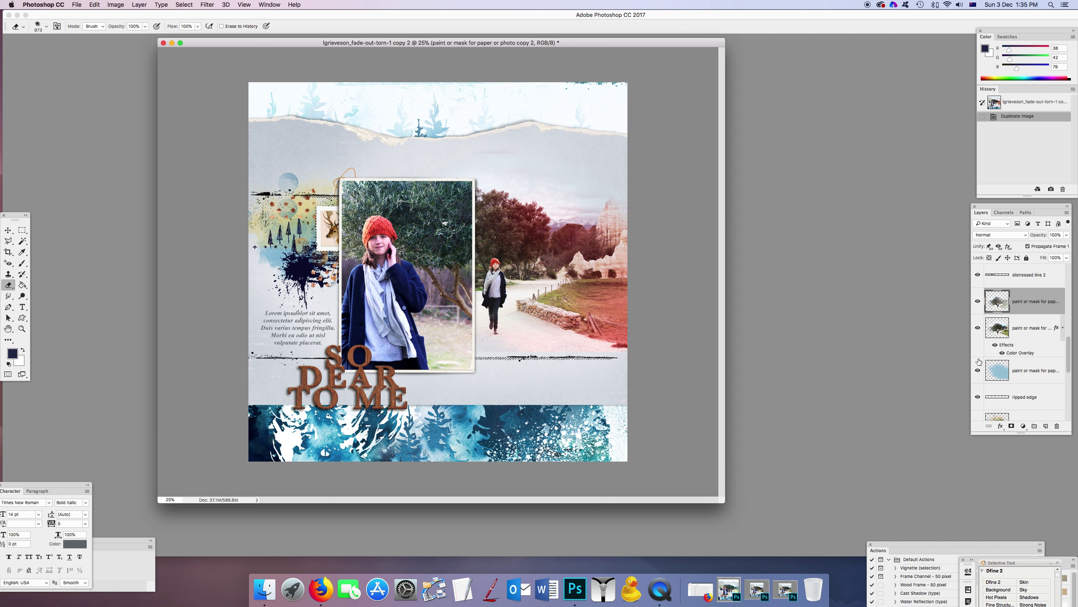
Hide the upper photo copy and review the Color Overlay settings of the photo layer beneath it
{"action": "key", "text": "backslash"}
{"action": "left_click", "coordinate": [977, 302]}
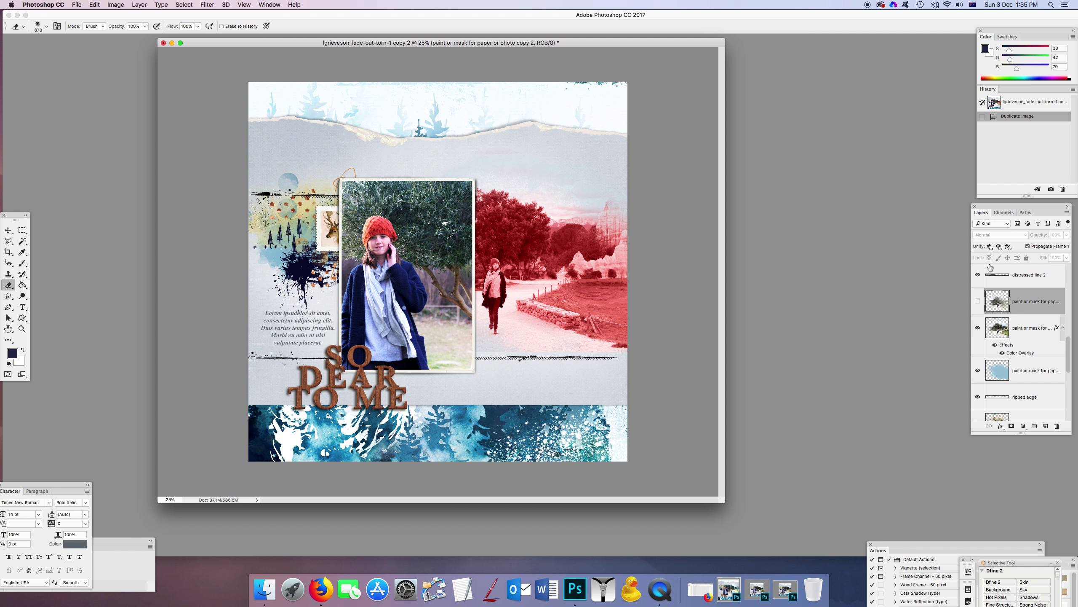
{"action": "left_click", "coordinate": [1001, 426]}
{"action": "double_click", "coordinate": [1020, 352]}
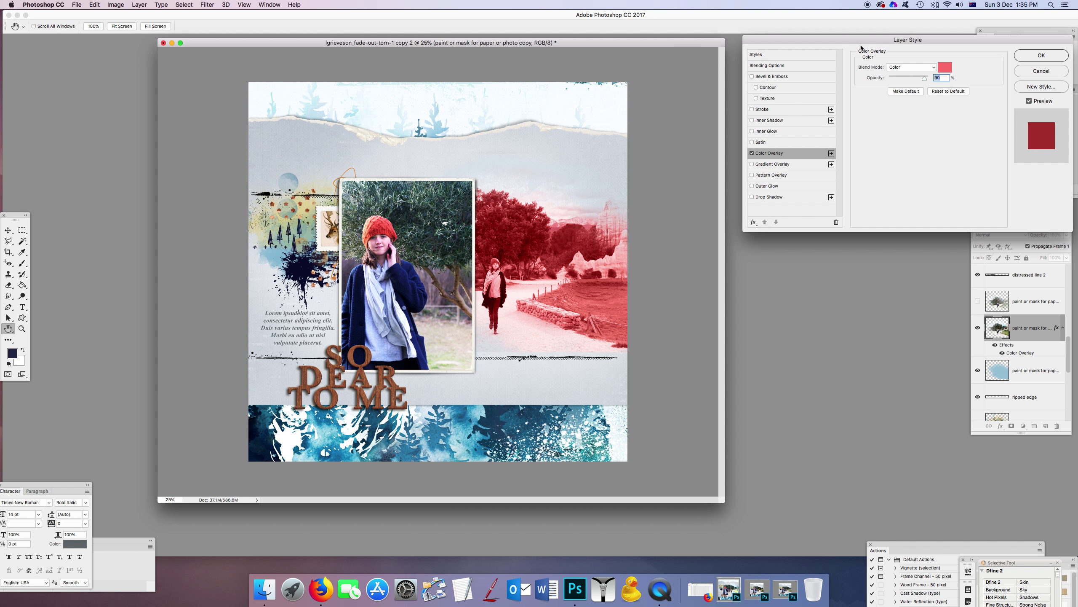
{"action": "left_click", "coordinate": [1042, 55]}
Try Color Overlay colours sampled from the blue tree border and yellow paint splash, and cancel the changes
{"action": "double_click", "coordinate": [1021, 352]}
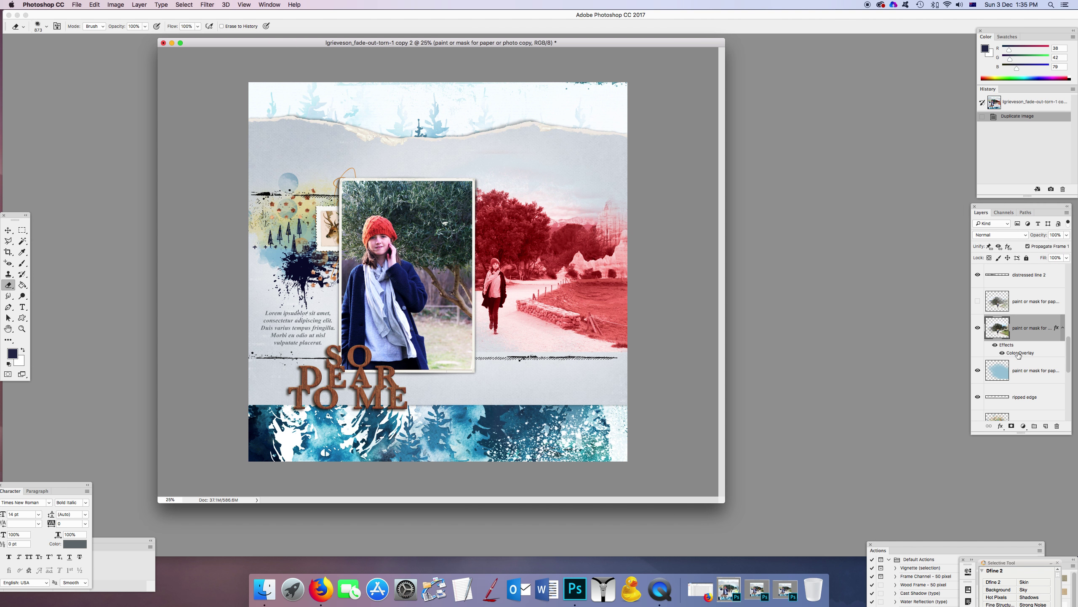
{"action": "left_click", "coordinate": [945, 67]}
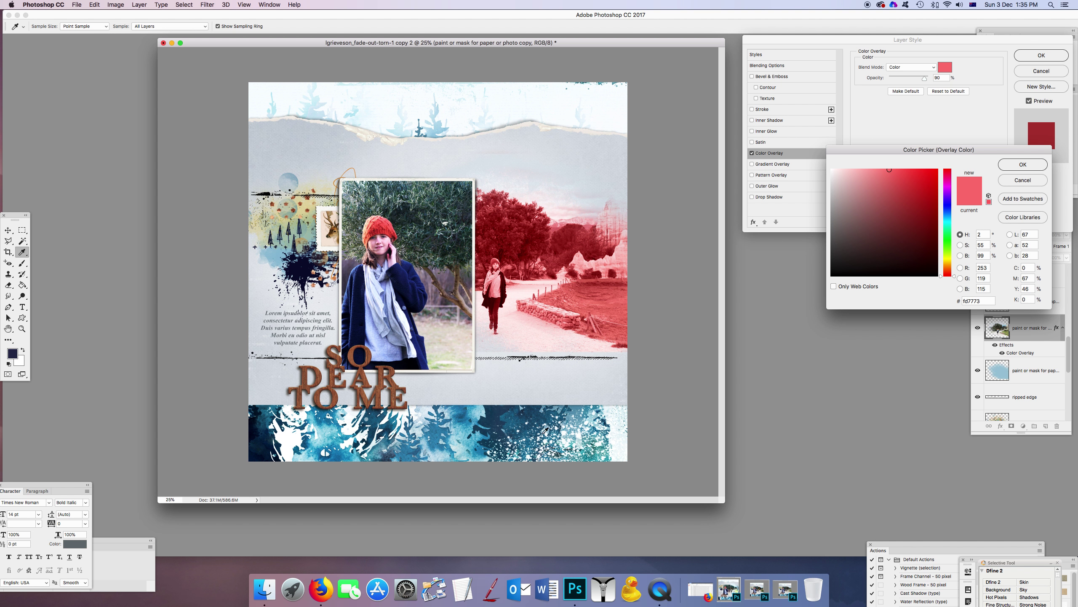
{"action": "left_click", "coordinate": [527, 424]}
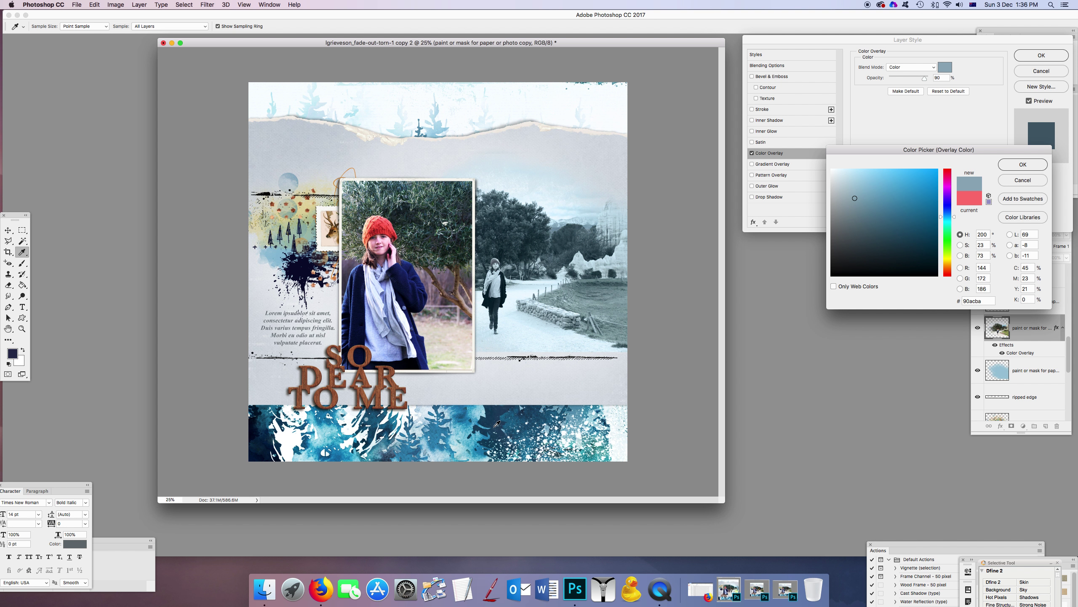
{"action": "left_click", "coordinate": [486, 414]}
{"action": "left_click", "coordinate": [303, 210]}
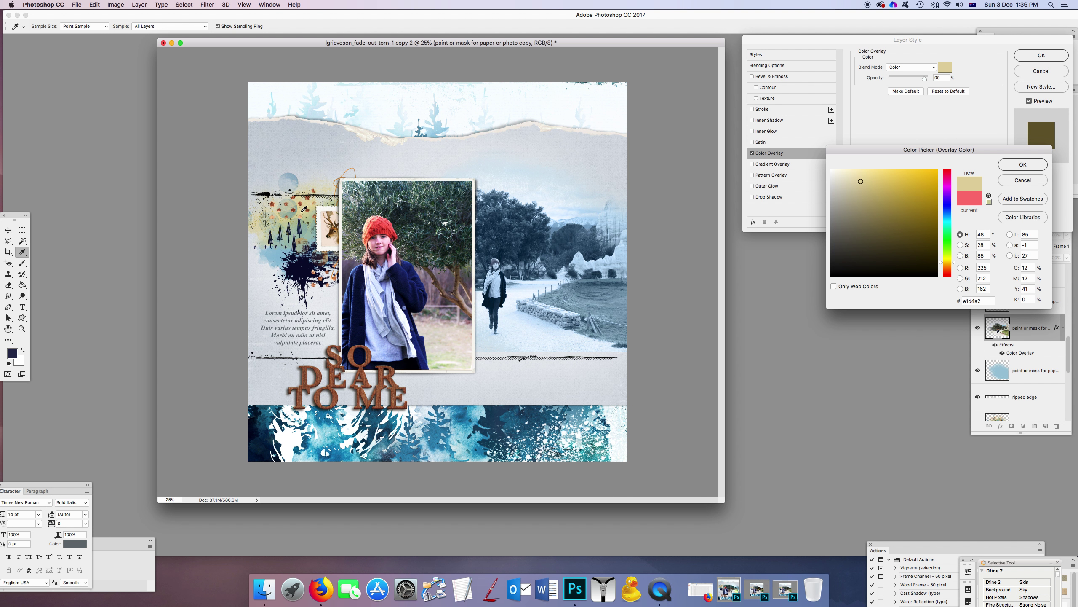
{"action": "left_click", "coordinate": [302, 212]}
{"action": "left_click", "coordinate": [449, 366]}
{"action": "key", "text": "Escape"}
{"action": "key", "text": "Escape"}
{"action": "key", "text": "e"}
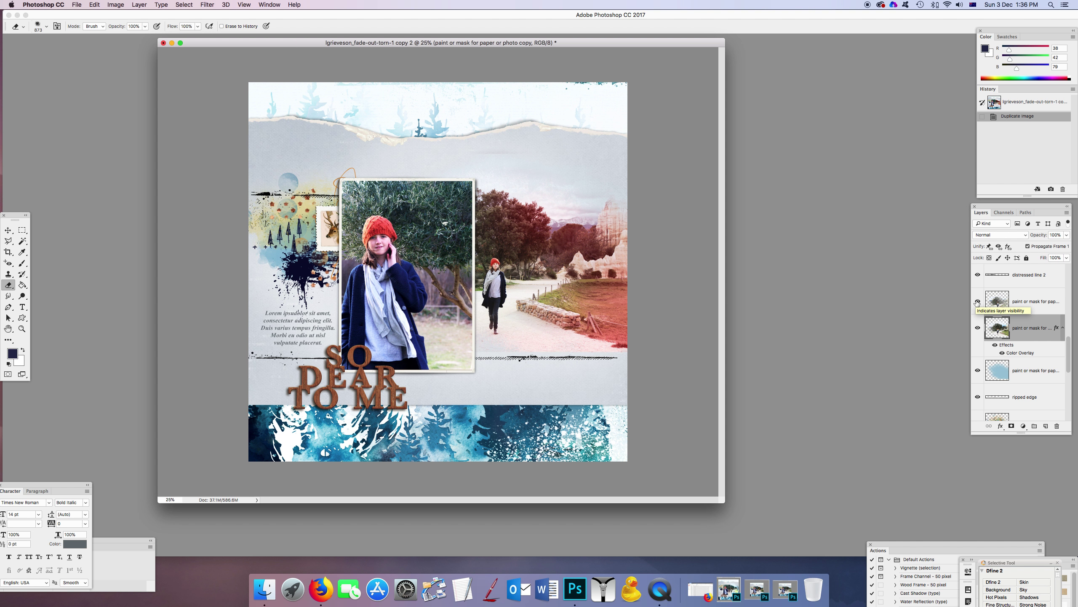
Toggle the upper photo copy's visibility to compare the page with and without it over the tinted photo
{"action": "left_click", "coordinate": [977, 302]}
{"action": "left_click", "coordinate": [977, 302]}
{"action": "left_click", "coordinate": [977, 302]}
{"action": "left_click", "coordinate": [977, 302]}
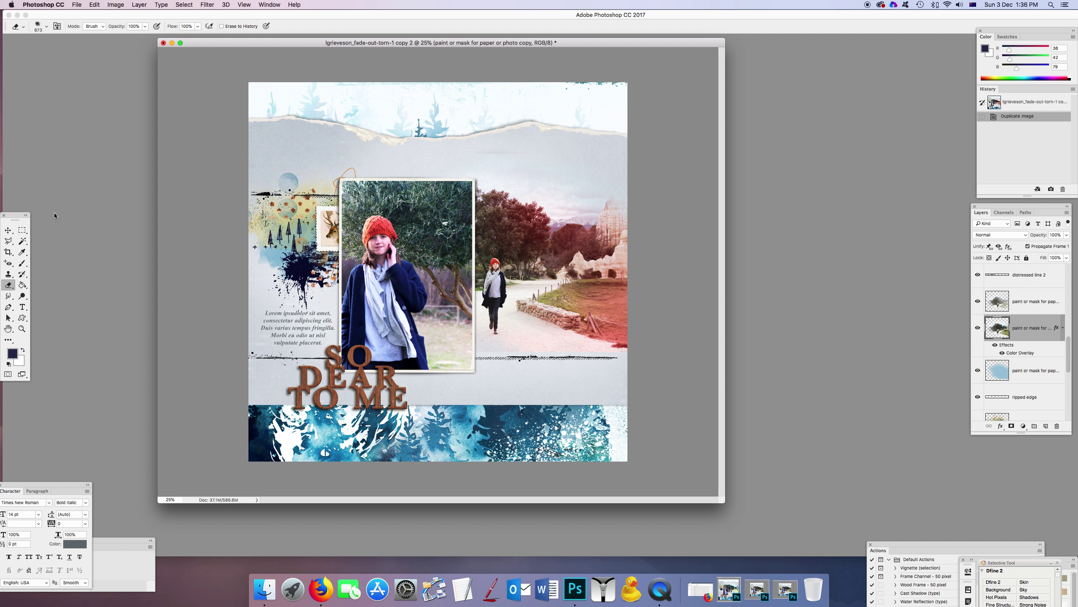
Review the Eraser's brush size, hardness and presets, and minimize the copy 2 document
{"action": "left_click", "coordinate": [47, 27]}
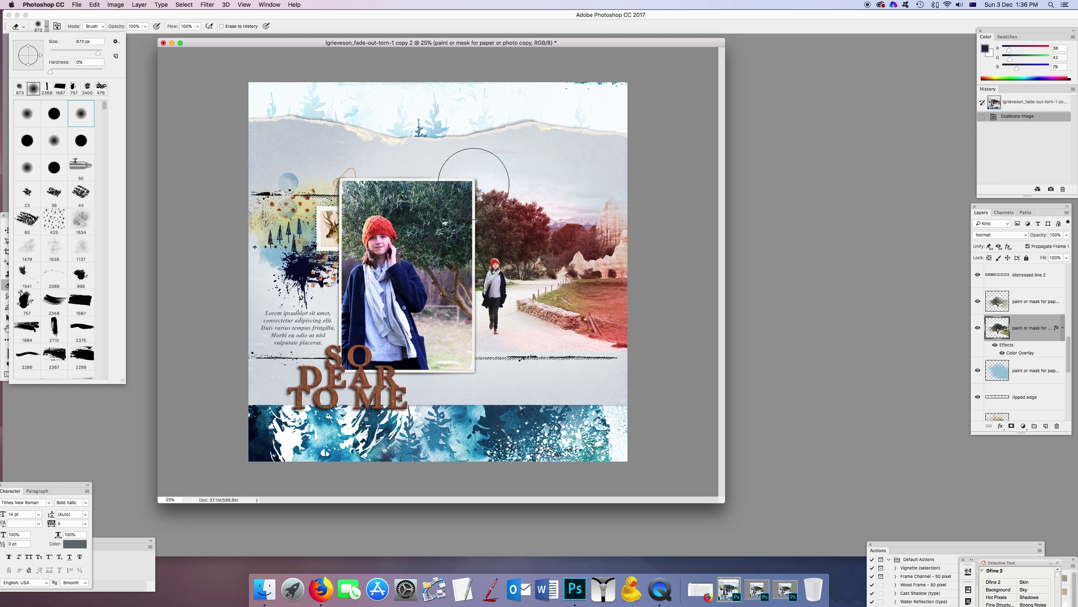
{"action": "left_click", "coordinate": [808, 374]}
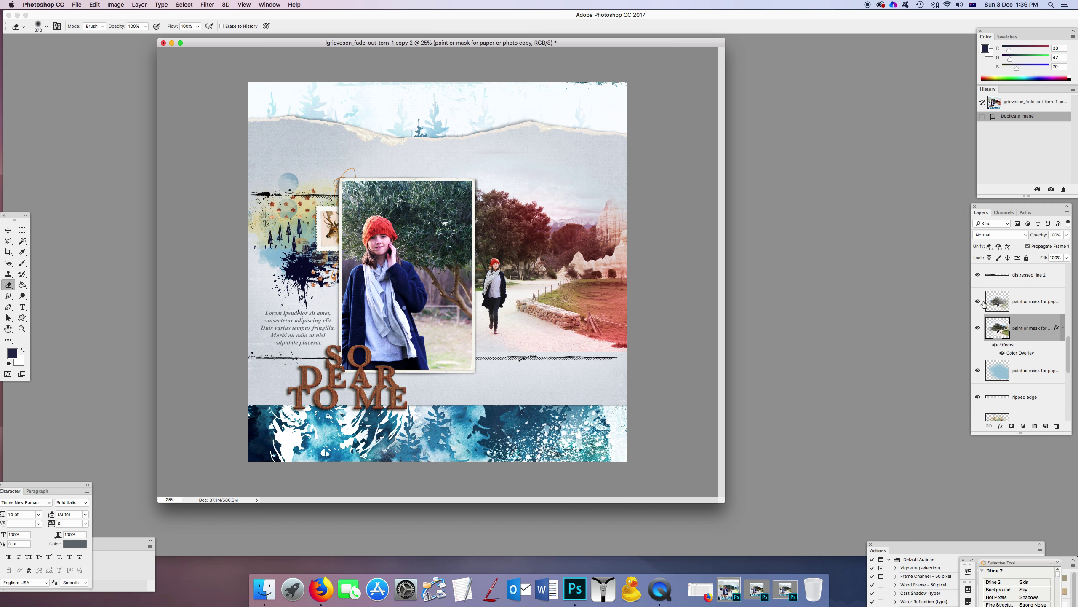
{"action": "left_click", "coordinate": [171, 43]}
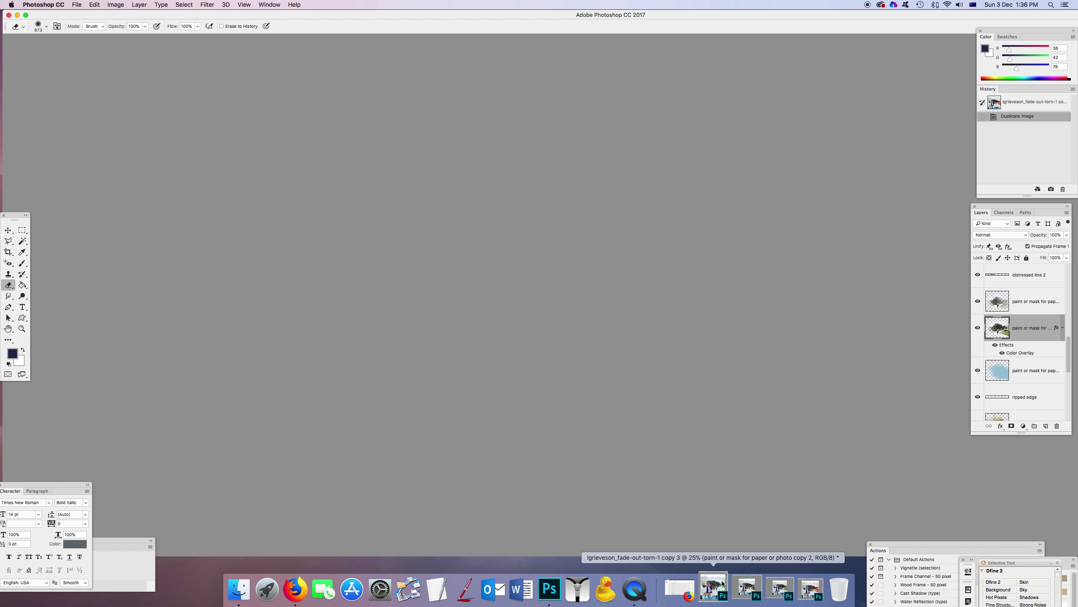
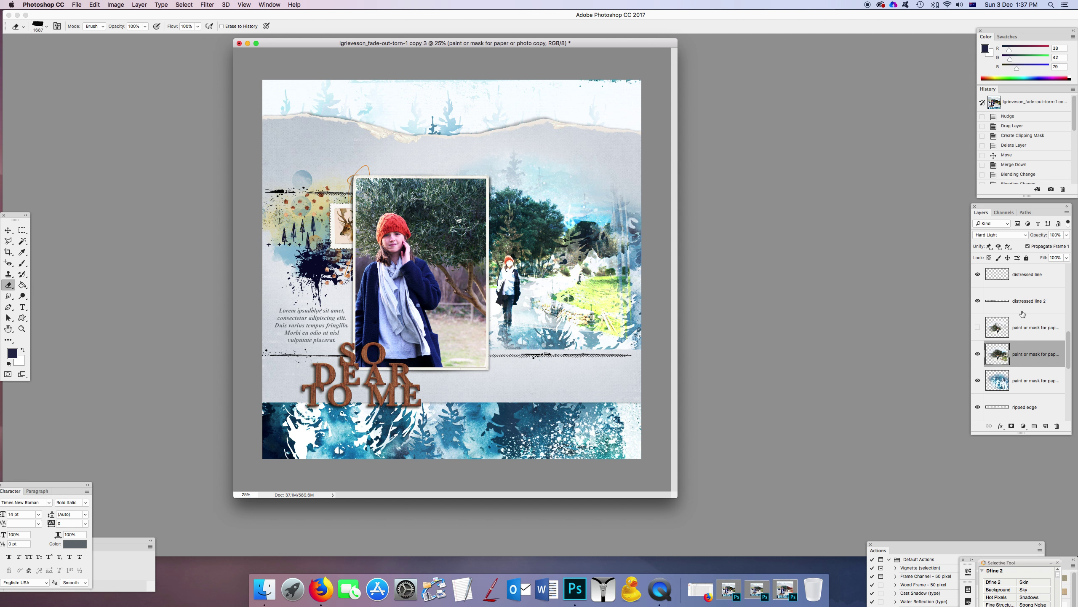
Set the lower photo copy's blend mode to Normal and choose the 2368 px brush for the Eraser
{"action": "left_click", "coordinate": [1026, 235]}
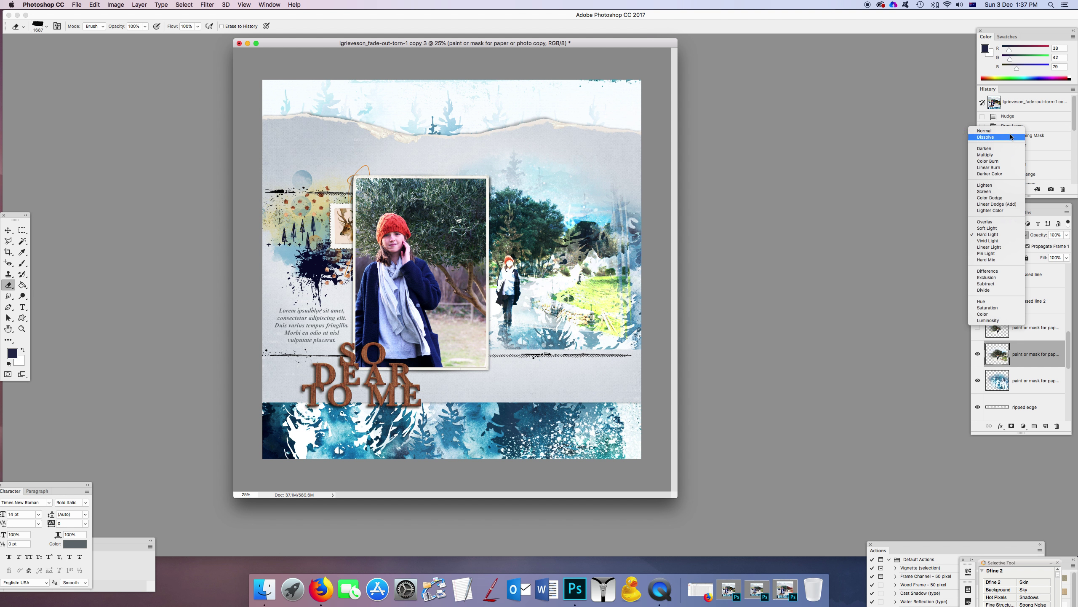
{"action": "left_click", "coordinate": [1009, 131]}
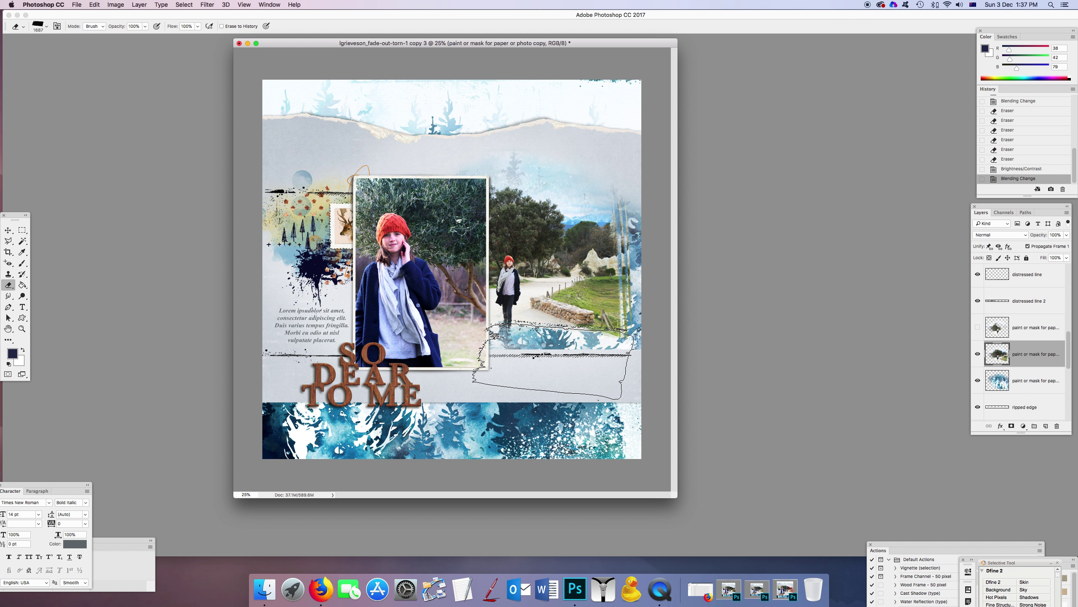
{"action": "left_click", "coordinate": [47, 26]}
{"action": "left_click", "coordinate": [53, 364]}
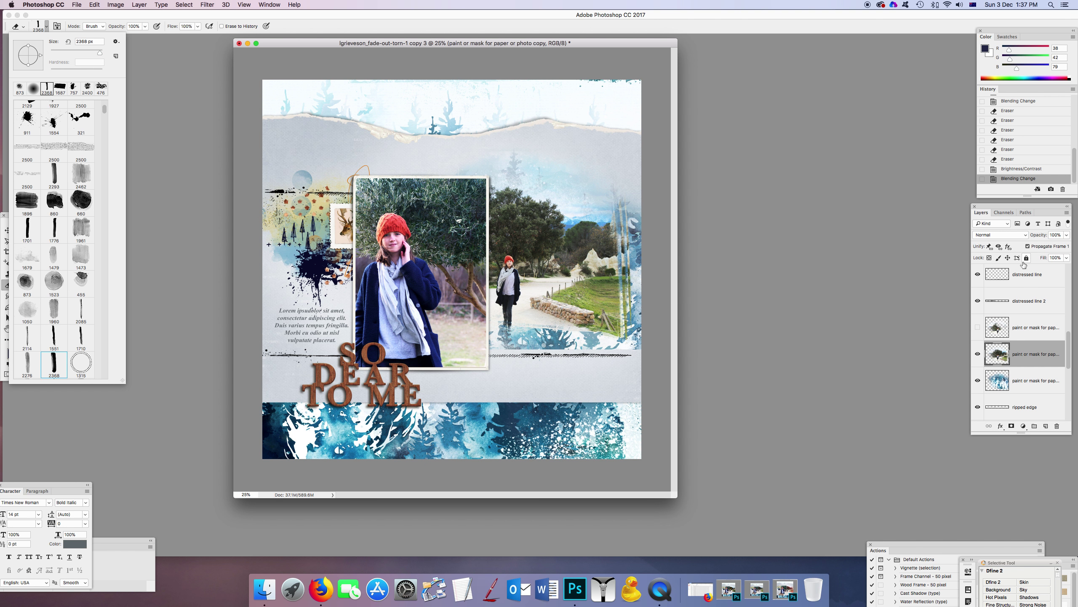
Return the lower photo copy to Hard Light blending, show the upper copy, and compare the blend modes of both layers
{"action": "left_click", "coordinate": [1025, 236]}
{"action": "left_click", "coordinate": [988, 338]}
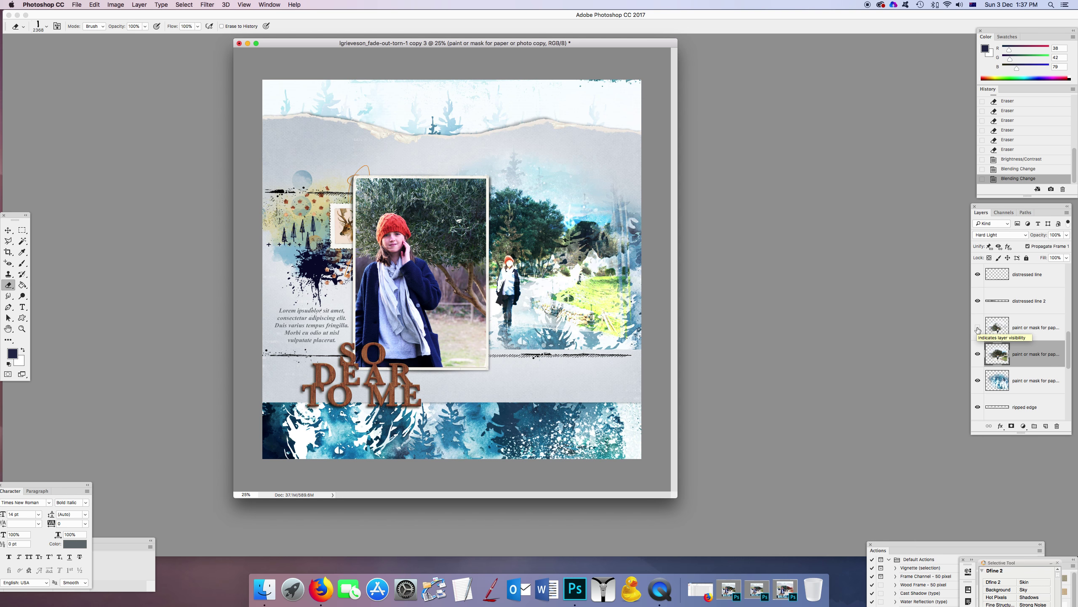
{"action": "left_click", "coordinate": [978, 327]}
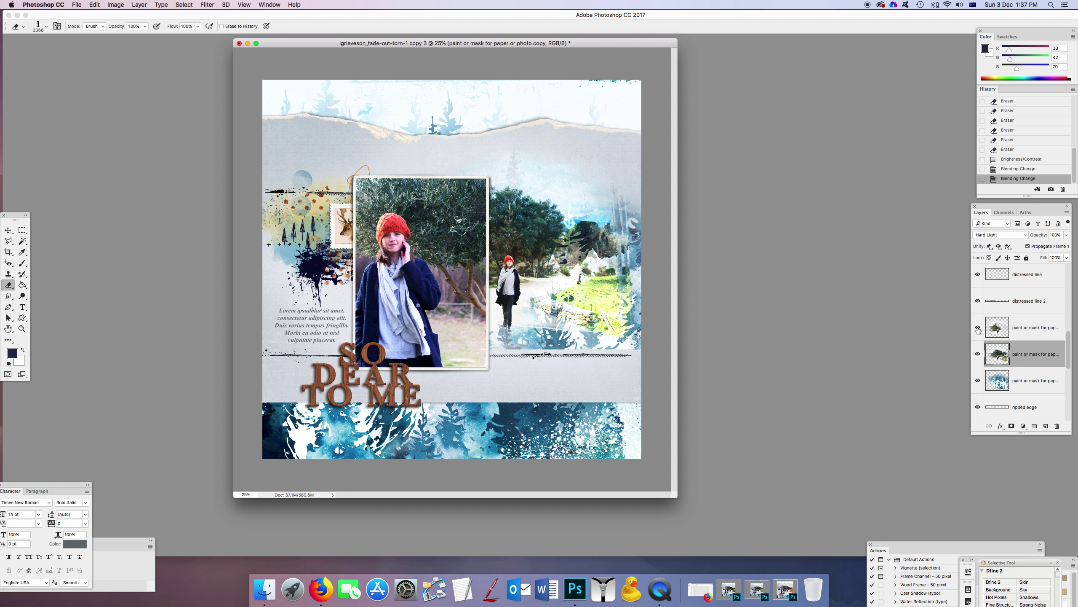
{"action": "left_click", "coordinate": [1026, 328]}
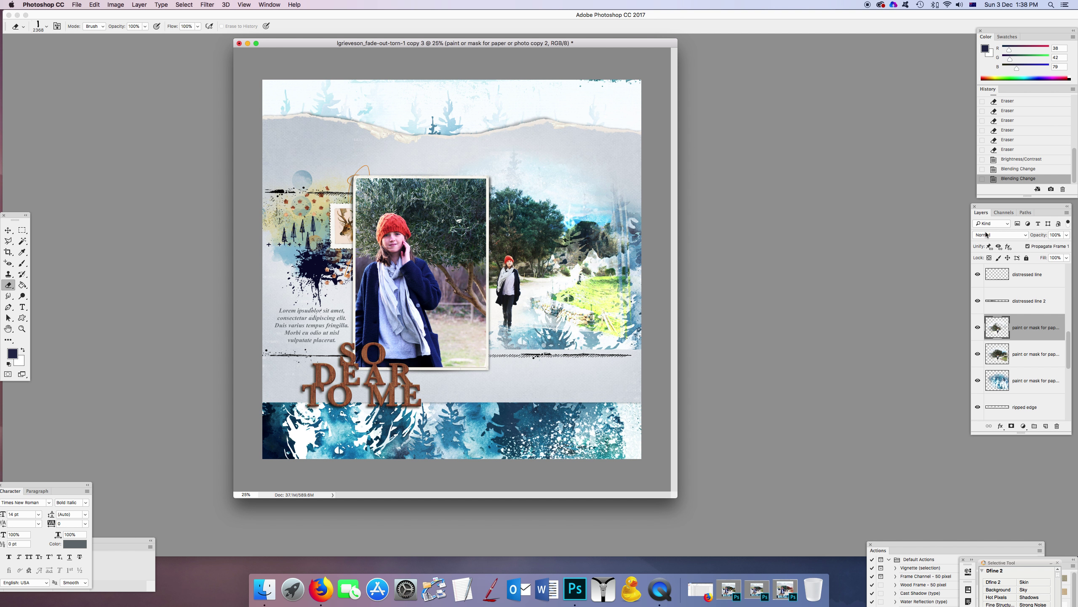
{"action": "left_click", "coordinate": [1018, 354]}
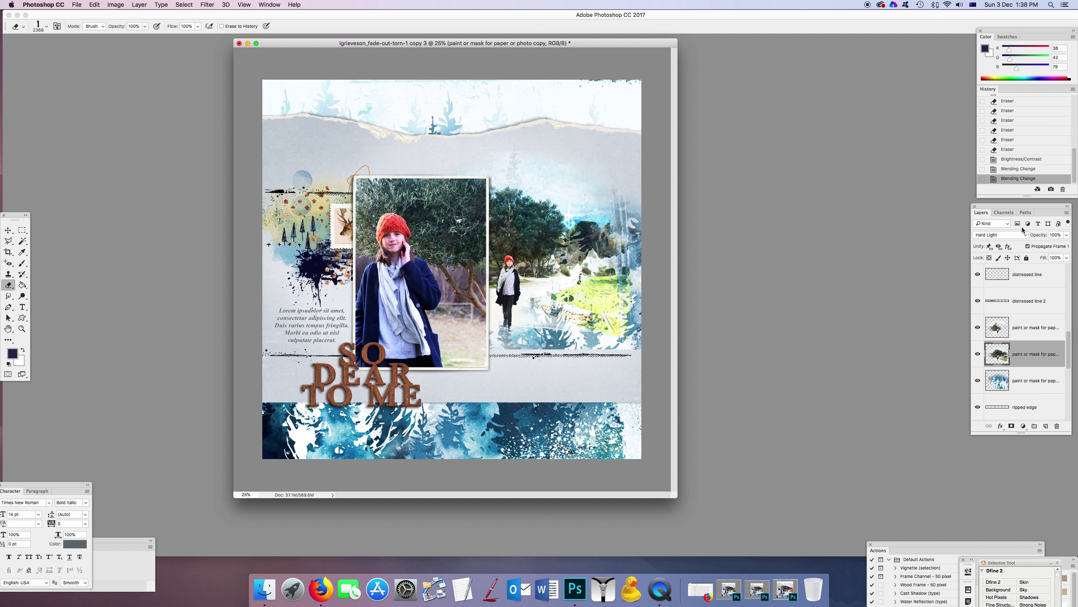
{"action": "left_click", "coordinate": [1022, 322]}
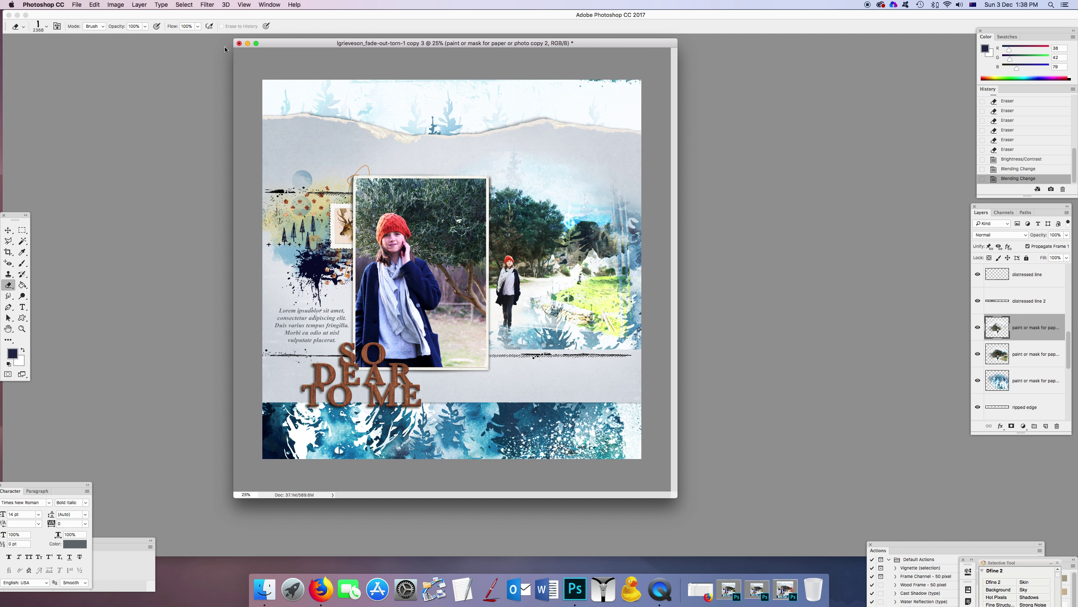
Start closing the copy 3 document, cancel at the save prompt, and minimize it instead
{"action": "left_click", "coordinate": [239, 43]}
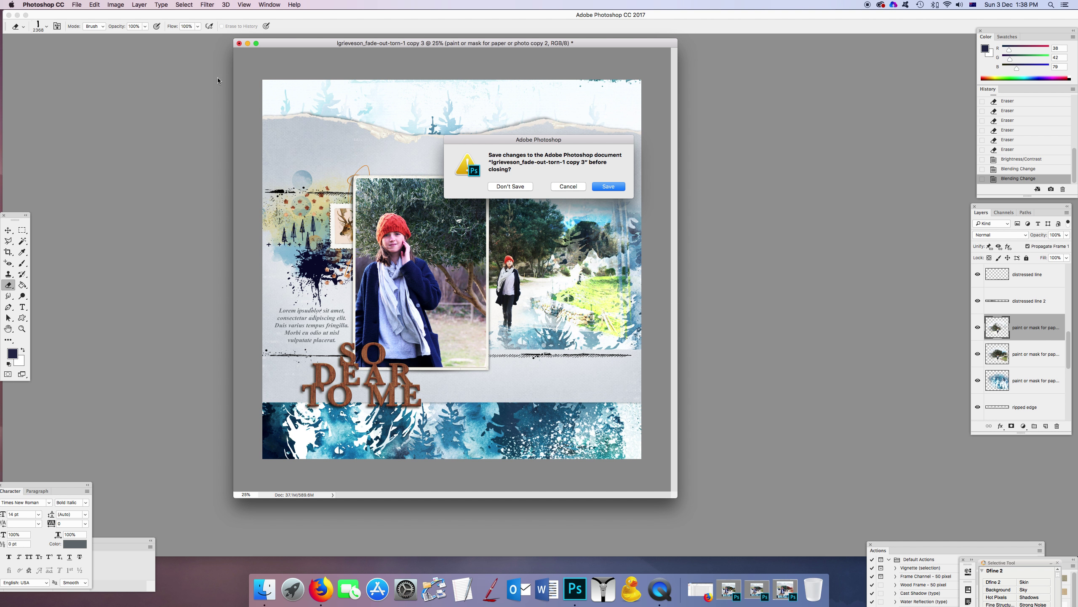
{"action": "left_click", "coordinate": [565, 186]}
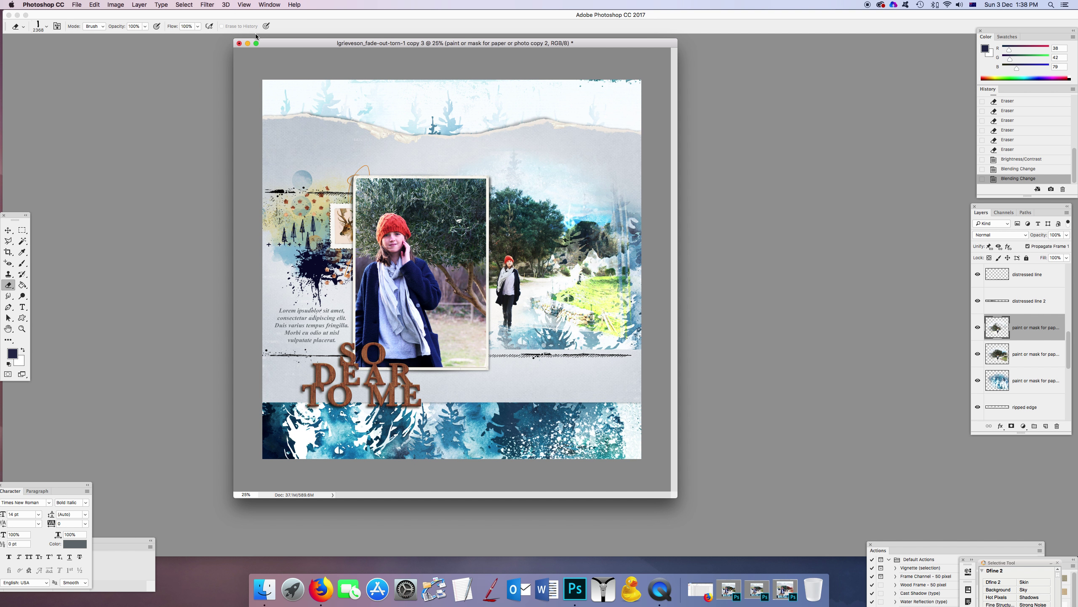
{"action": "left_click", "coordinate": [249, 44]}
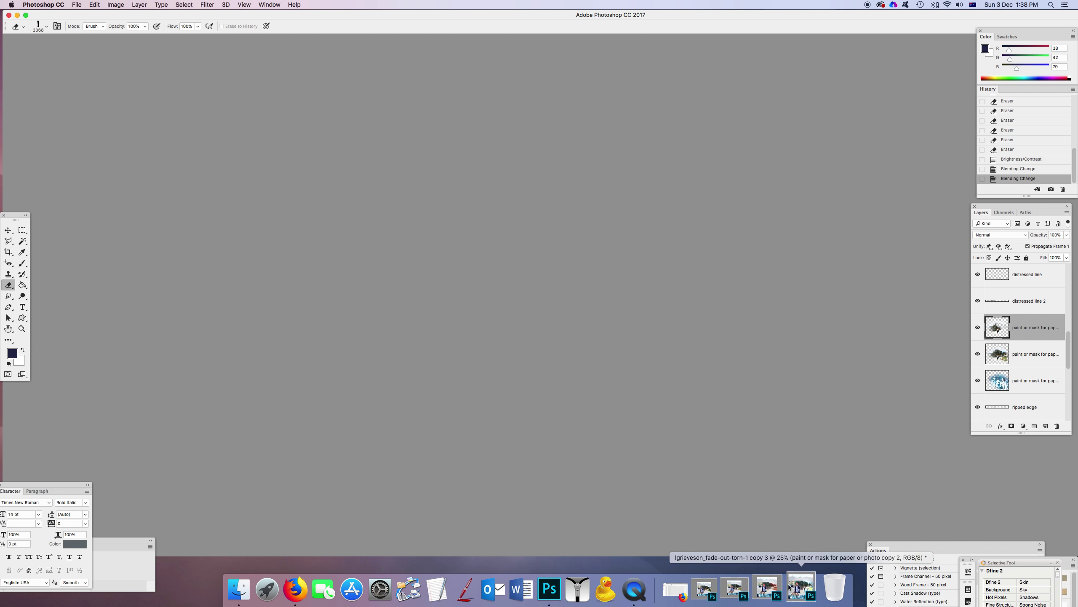
Restore the minimized copy and copy 4 documents, and minimize copy 4 so the bokeh version is in front
{"action": "left_click", "coordinate": [715, 590]}
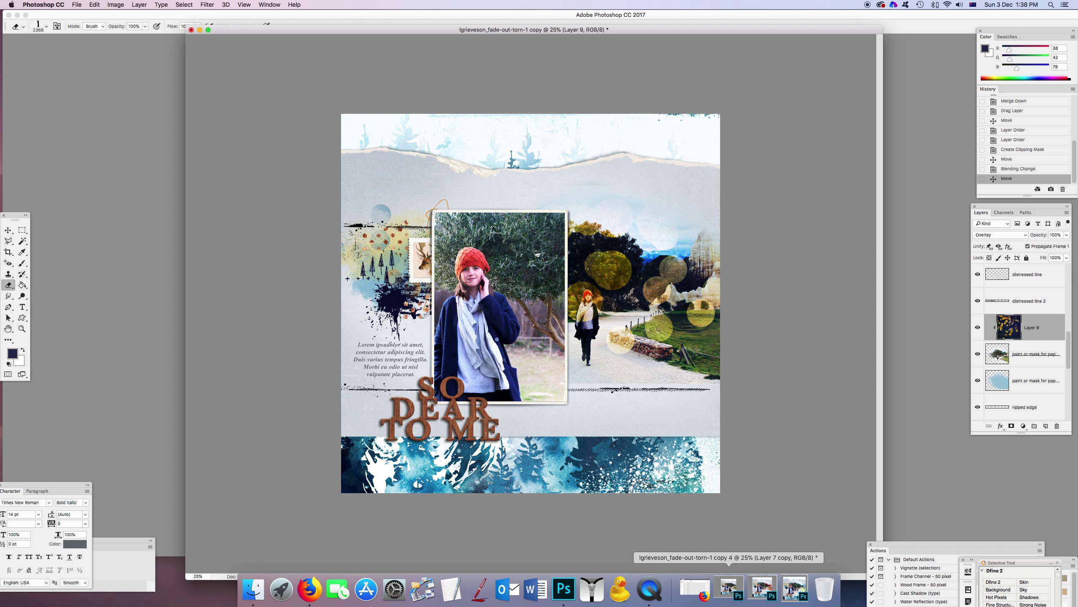
{"action": "left_click", "coordinate": [730, 590]}
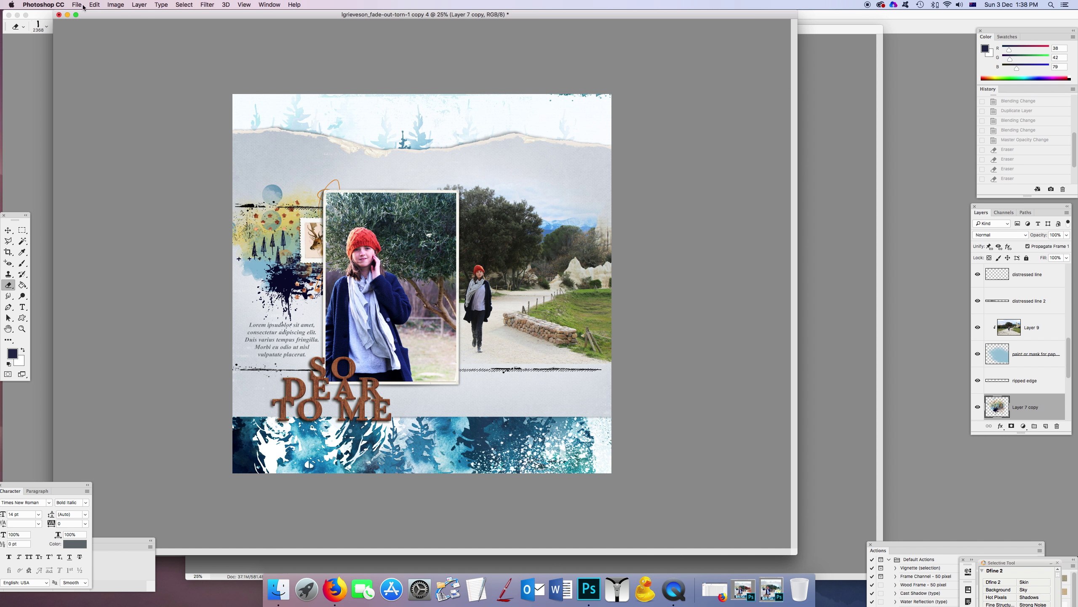
{"action": "left_click", "coordinate": [67, 14]}
Reposition the clipped bokeh paper over the photo and compare it in Normal blending before setting it back to Overlay
{"action": "left_click_drag", "start_coordinate": [544, 272], "coordinate": [544, 272]}
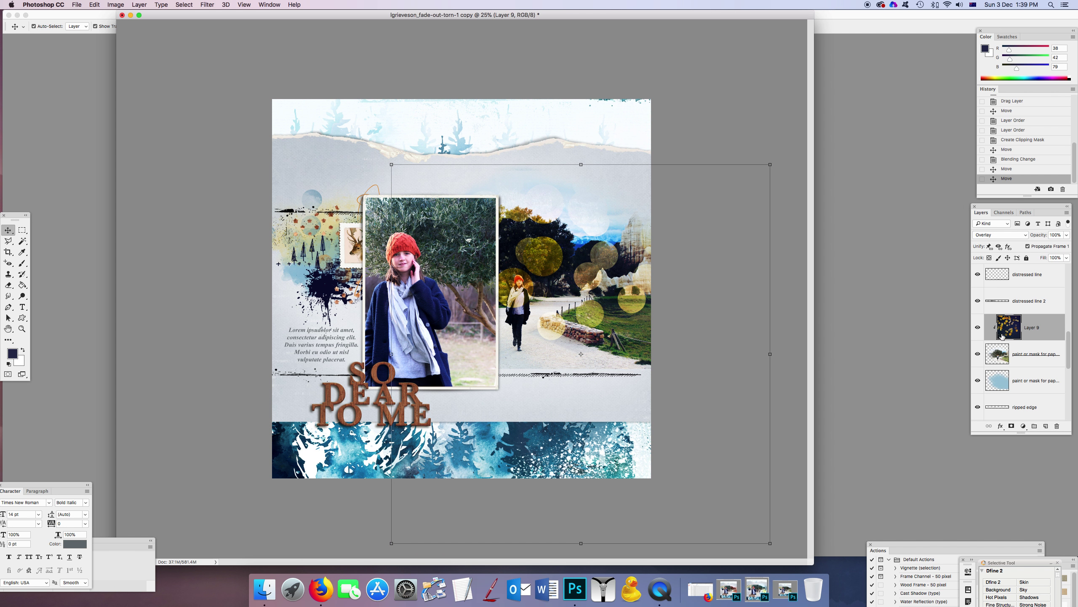
{"action": "left_click", "coordinate": [1025, 235]}
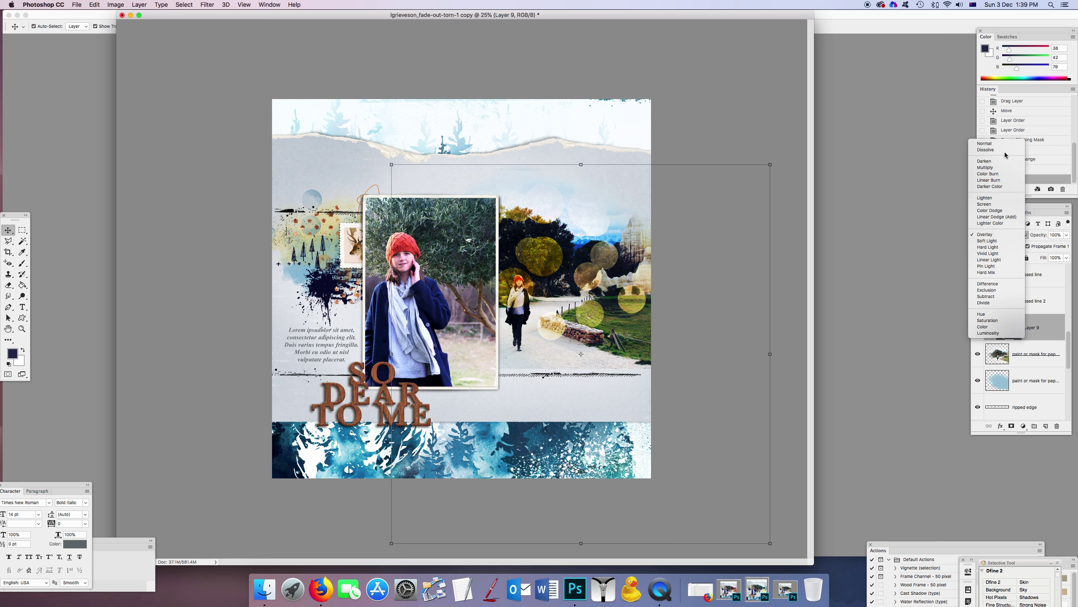
{"action": "left_click", "coordinate": [1003, 144]}
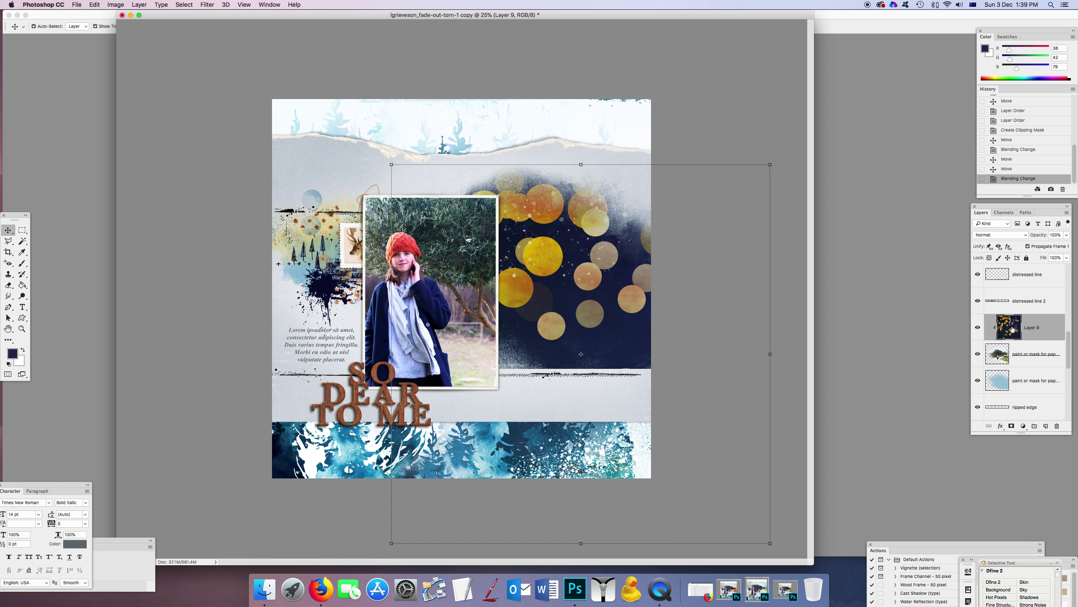
{"action": "left_click", "coordinate": [1025, 235]}
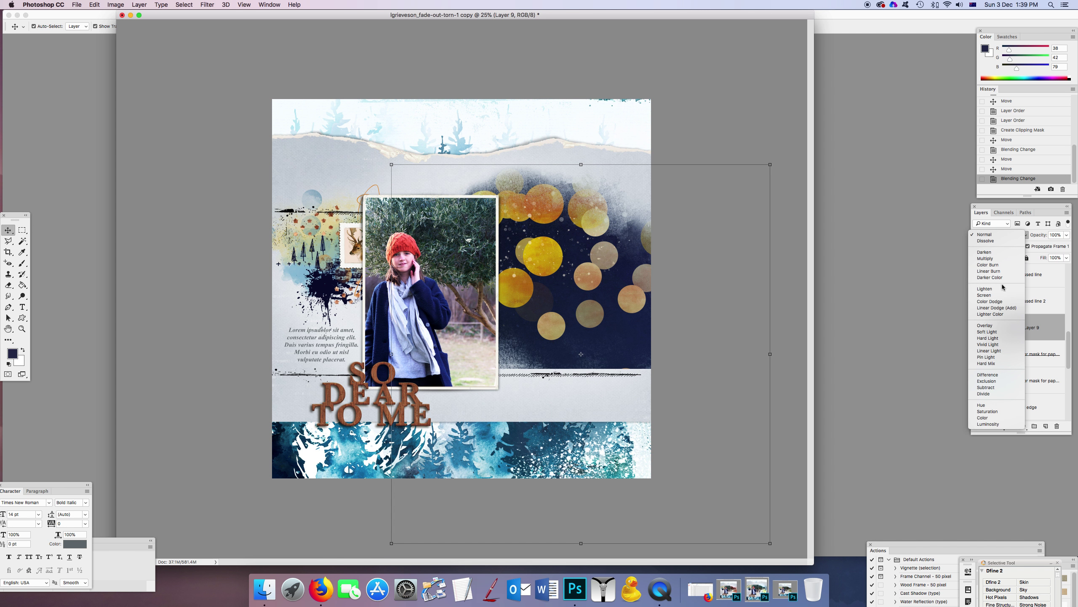
{"action": "left_click", "coordinate": [1000, 326]}
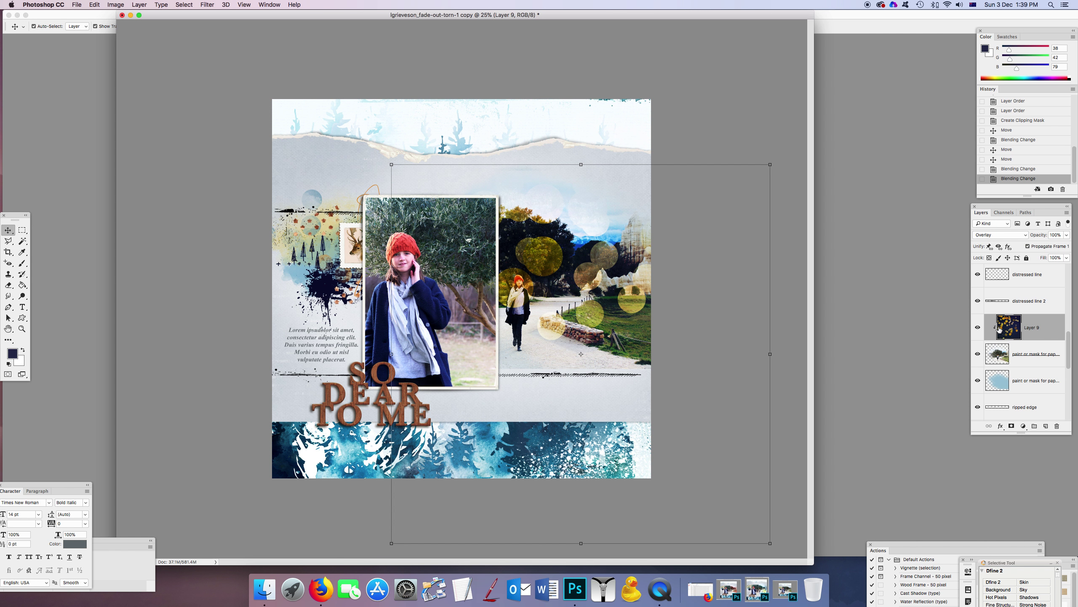
Lighten the photo layer beneath the bokeh paper with broad Dodge strokes across the path, trees, sky and grass
{"action": "left_click", "coordinate": [1035, 354]}
{"action": "left_click", "coordinate": [22, 296]}
{"action": "left_click_drag", "start_coordinate": [531, 340], "coordinate": [637, 348]}
{"action": "left_click_drag", "start_coordinate": [552, 297], "coordinate": [646, 306]}
{"action": "left_click_drag", "start_coordinate": [531, 255], "coordinate": [637, 263]}
{"action": "left_click_drag", "start_coordinate": [518, 221], "coordinate": [637, 229]}
{"action": "left_click_drag", "start_coordinate": [595, 323], "coordinate": [654, 365]}
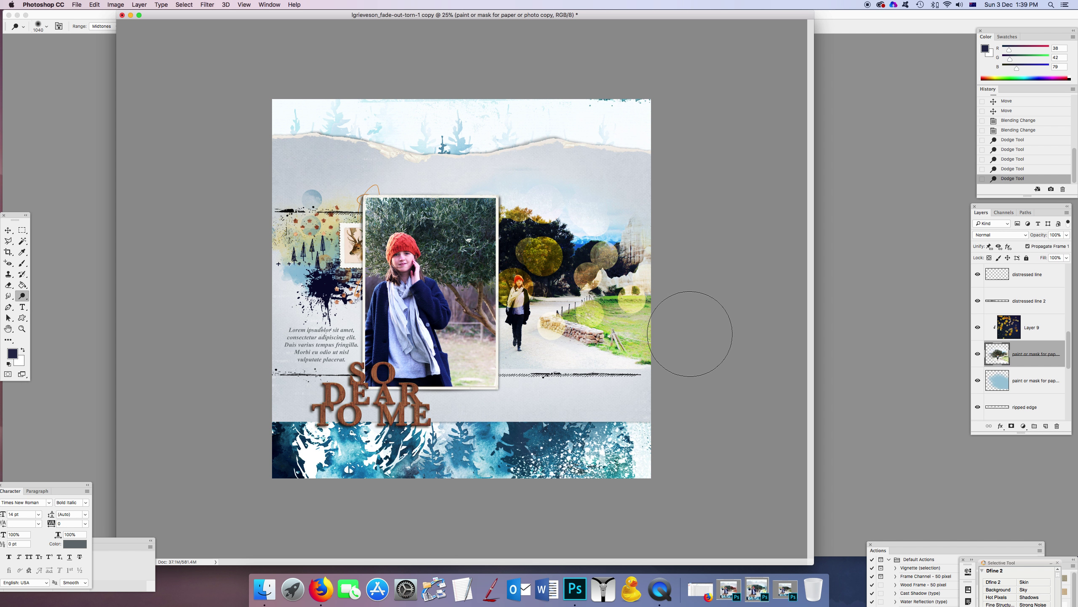
{"action": "left_click", "coordinate": [112, 5]}
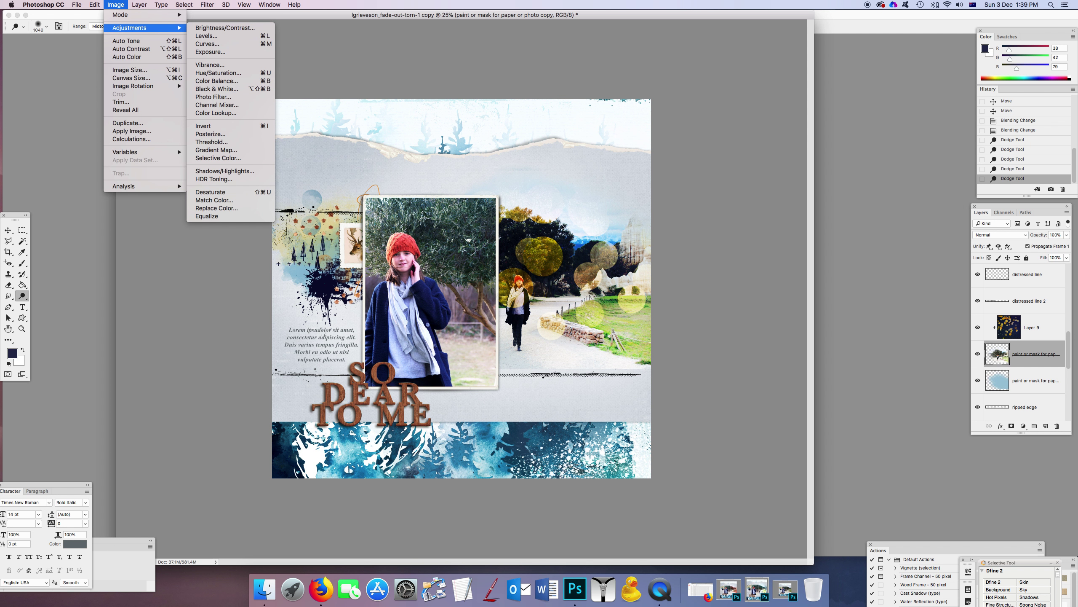
{"action": "mouse_move", "coordinate": [237, 6]}
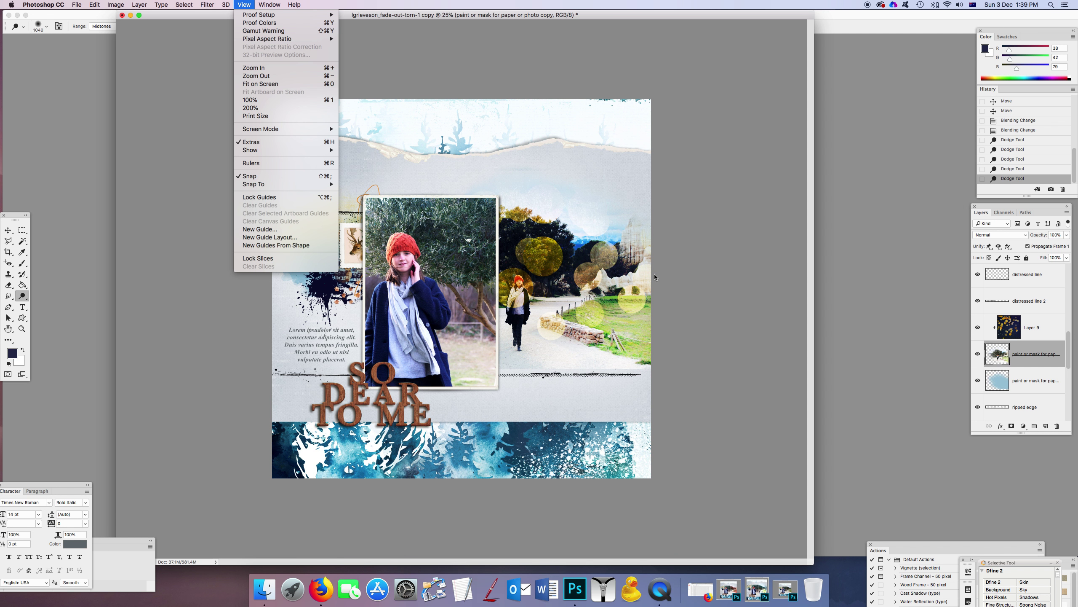
{"action": "left_click", "coordinate": [1045, 323]}
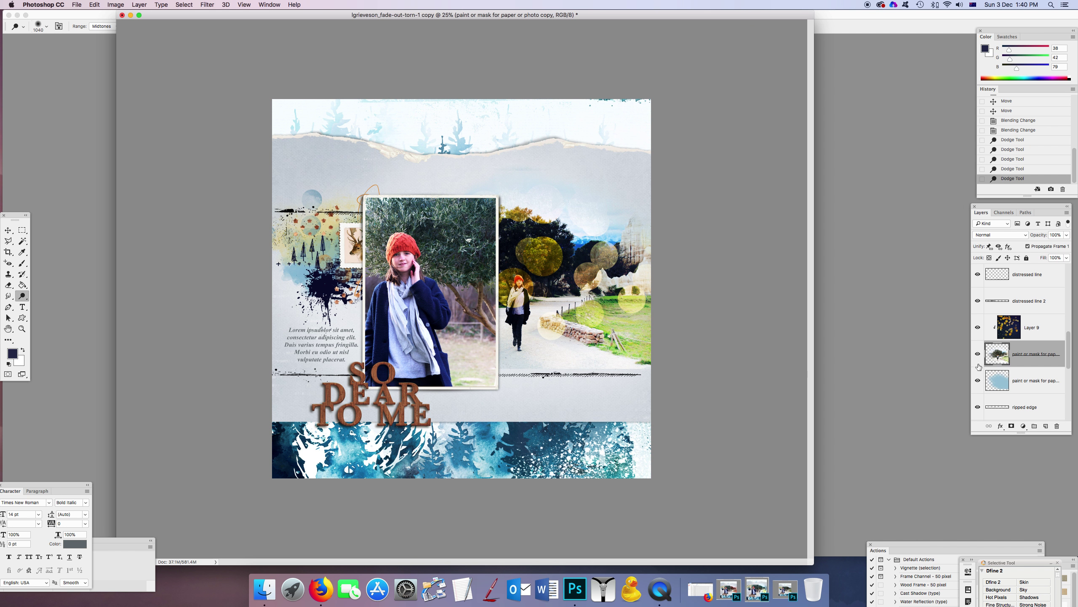
Add a Color Overlay to the dodged photo layer, try a blue sampled from the tree border, and apply the dark green 3f4737
{"action": "left_click", "coordinate": [999, 426]}
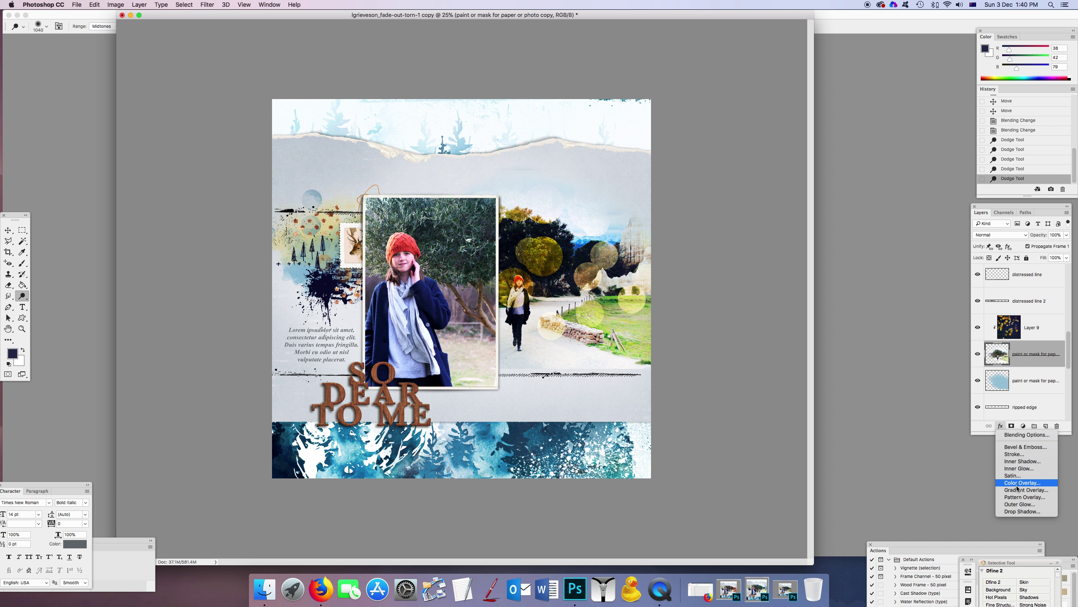
{"action": "left_click", "coordinate": [1006, 482]}
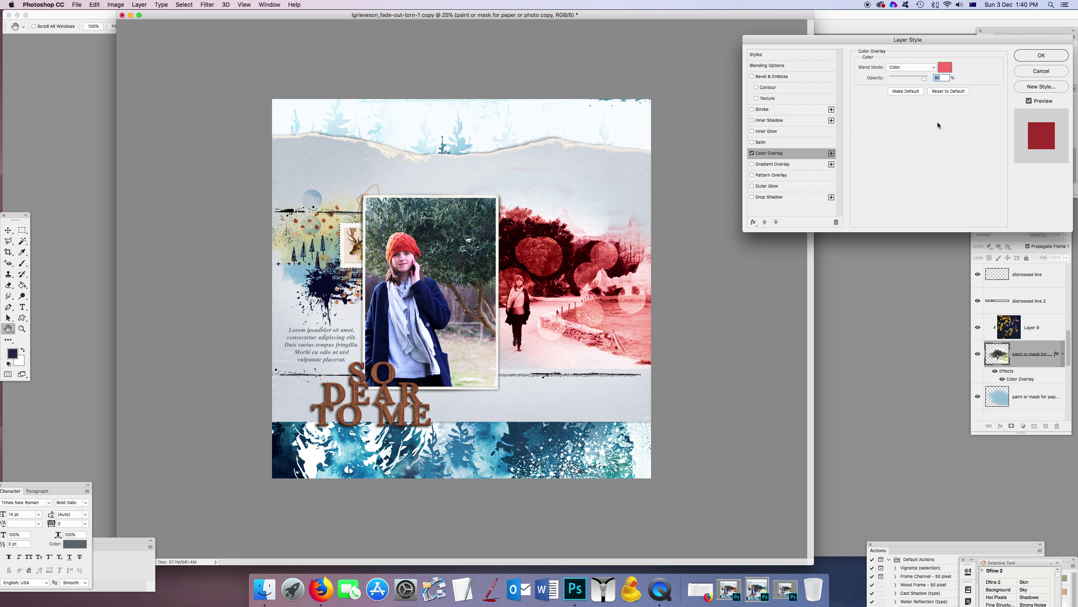
{"action": "left_click", "coordinate": [945, 68]}
{"action": "left_click", "coordinate": [498, 449]}
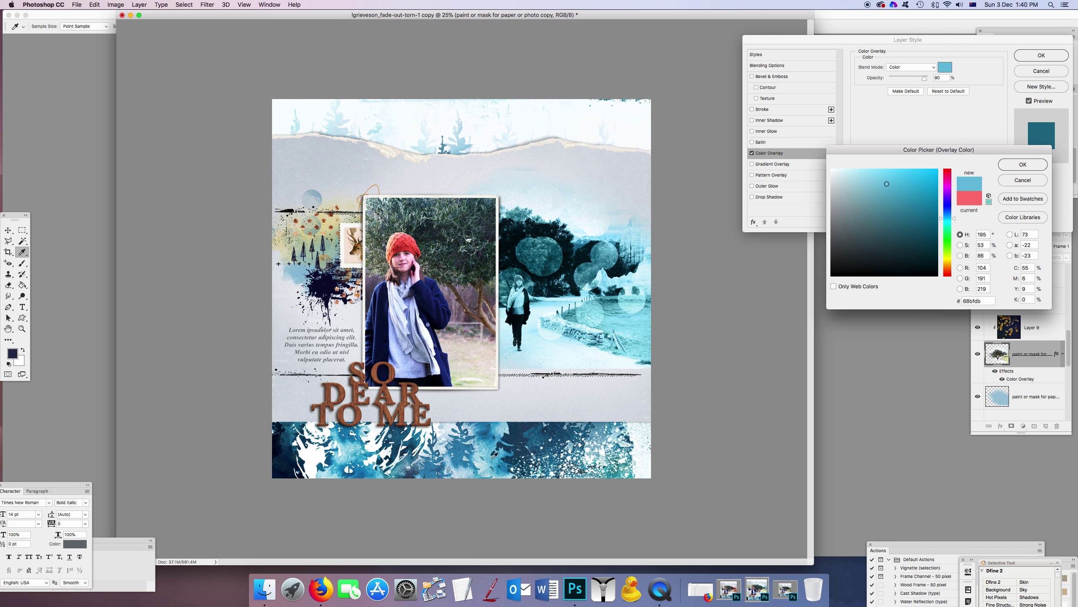
{"action": "left_click", "coordinate": [889, 222]}
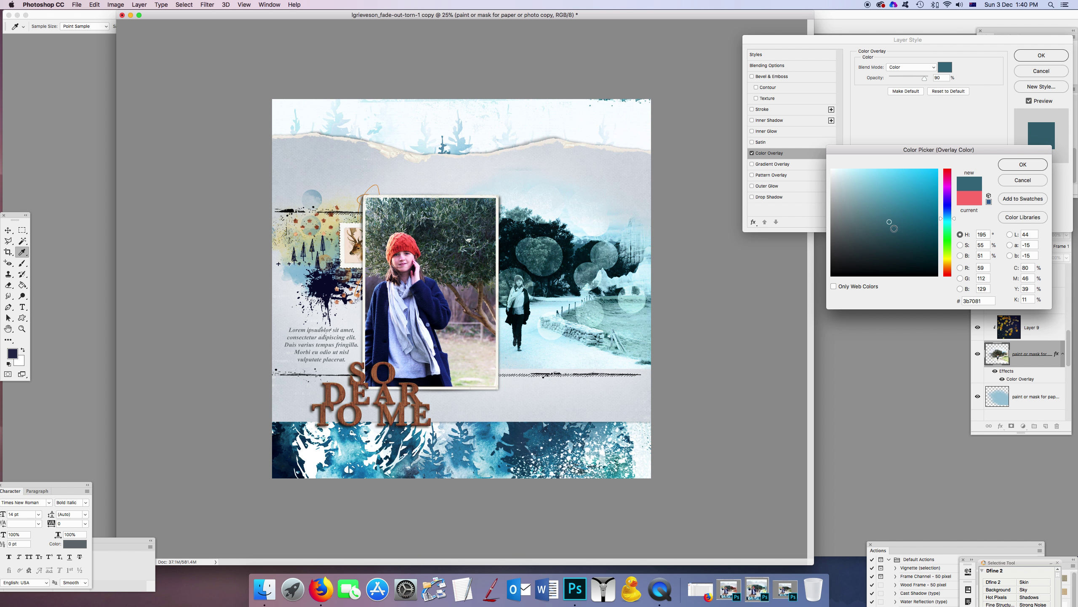
{"action": "left_click_drag", "start_coordinate": [947, 267], "coordinate": [949, 250]}
{"action": "left_click", "coordinate": [854, 246]}
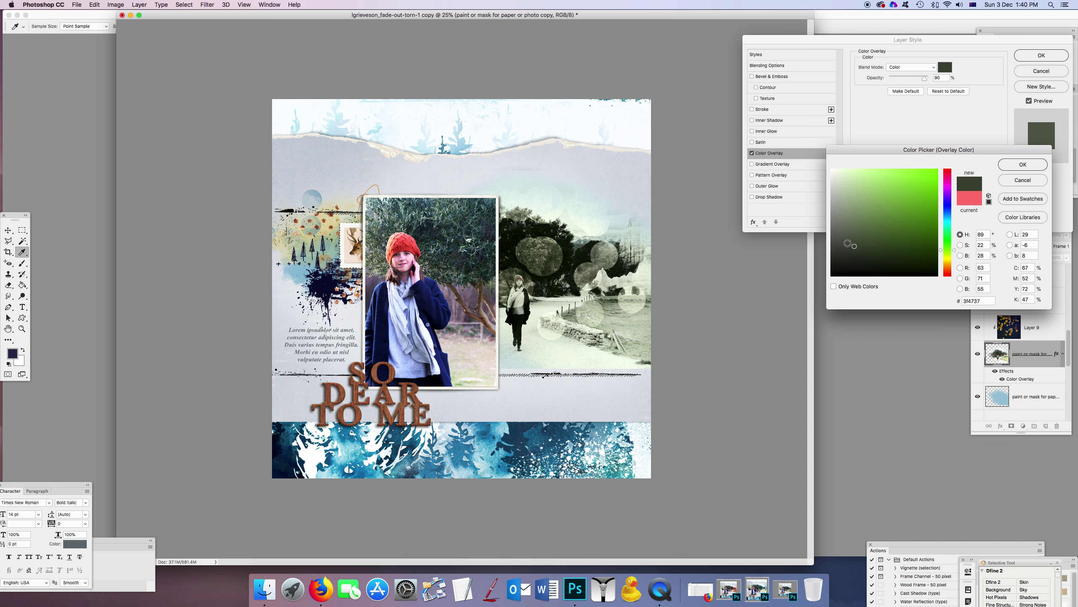
{"action": "left_click", "coordinate": [1017, 166]}
{"action": "left_click", "coordinate": [1030, 56]}
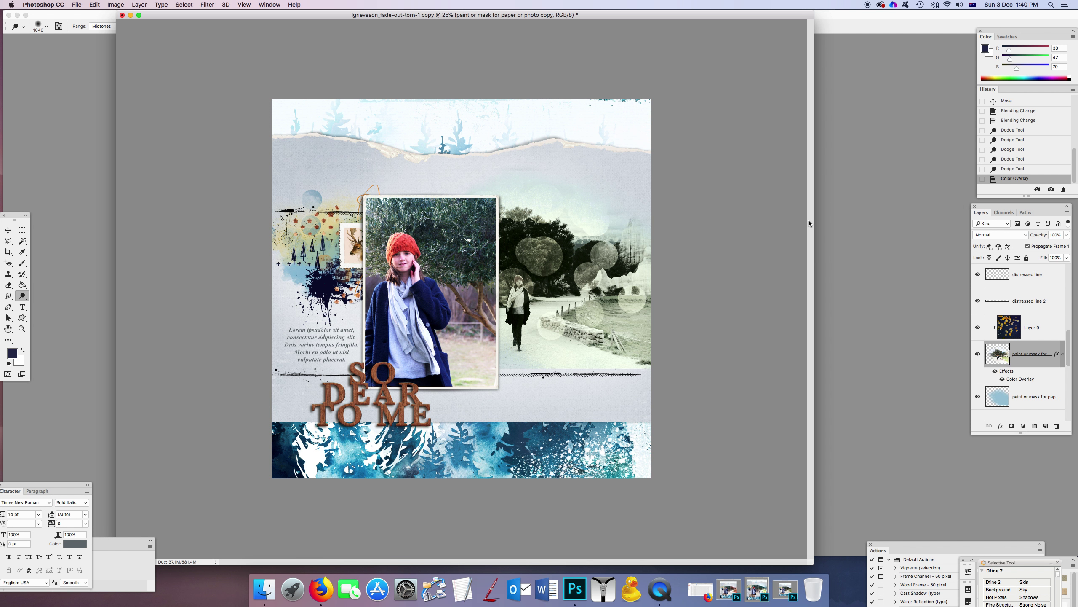
Close the bokeh version of the template without saving its changes
{"action": "left_click", "coordinate": [122, 15]}
{"action": "left_click", "coordinate": [509, 186]}
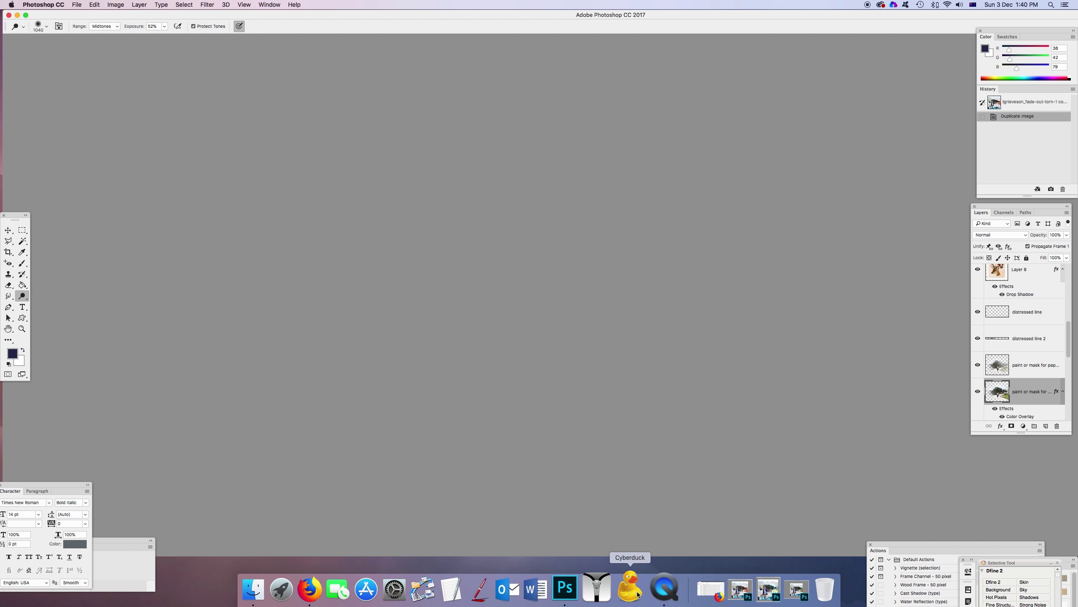
{"action": "right_click", "coordinate": [660, 589]}
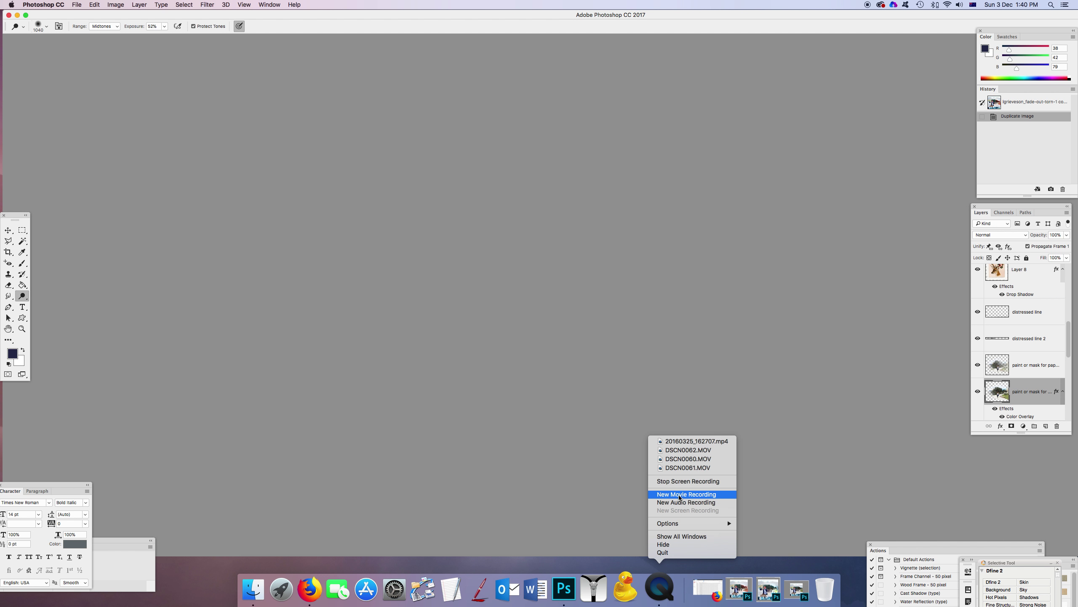